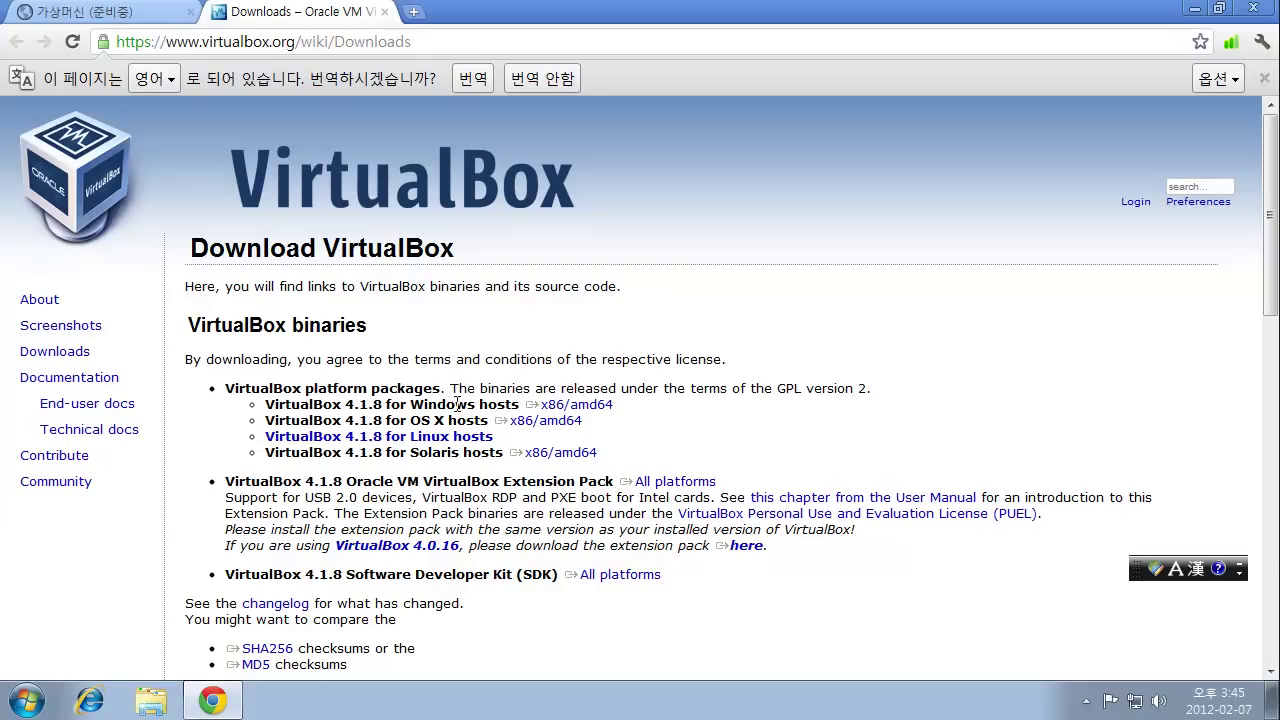
# Step: Download the VirtualBox 4.1.8 x86/amd64 package for Windows hosts and run the installer
pyautogui.click(575, 406)
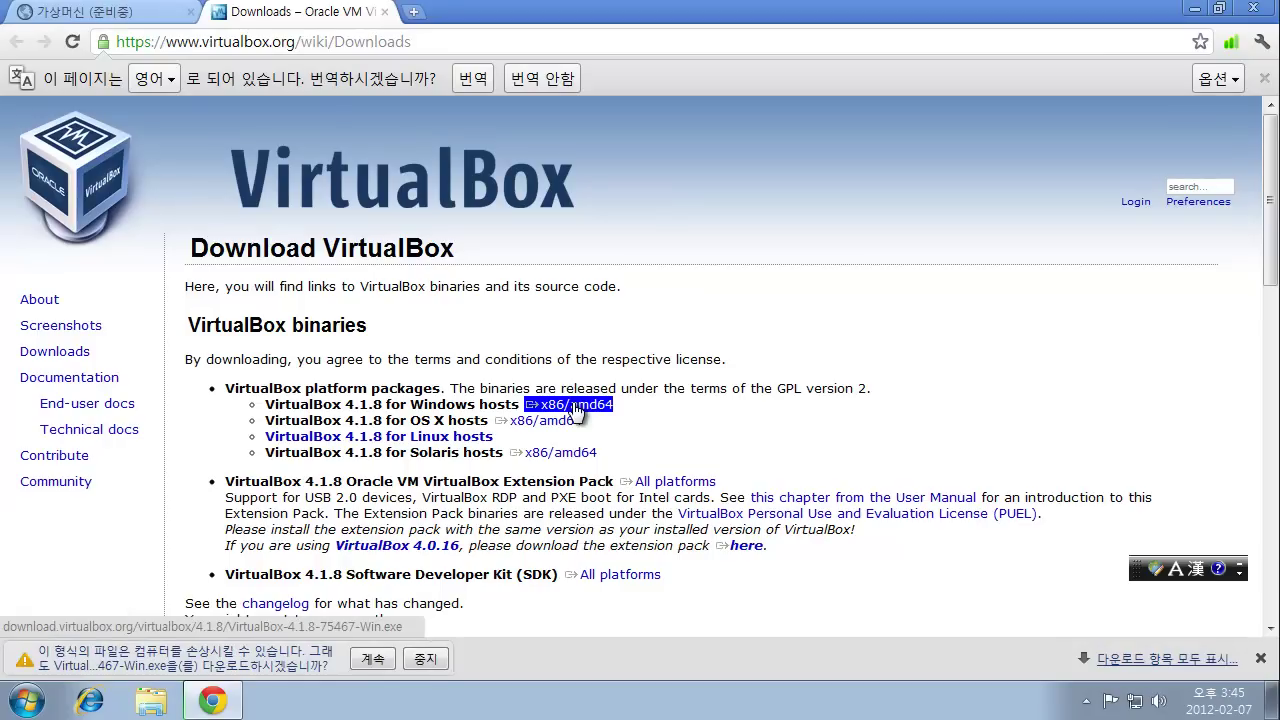
pyautogui.click(369, 660)
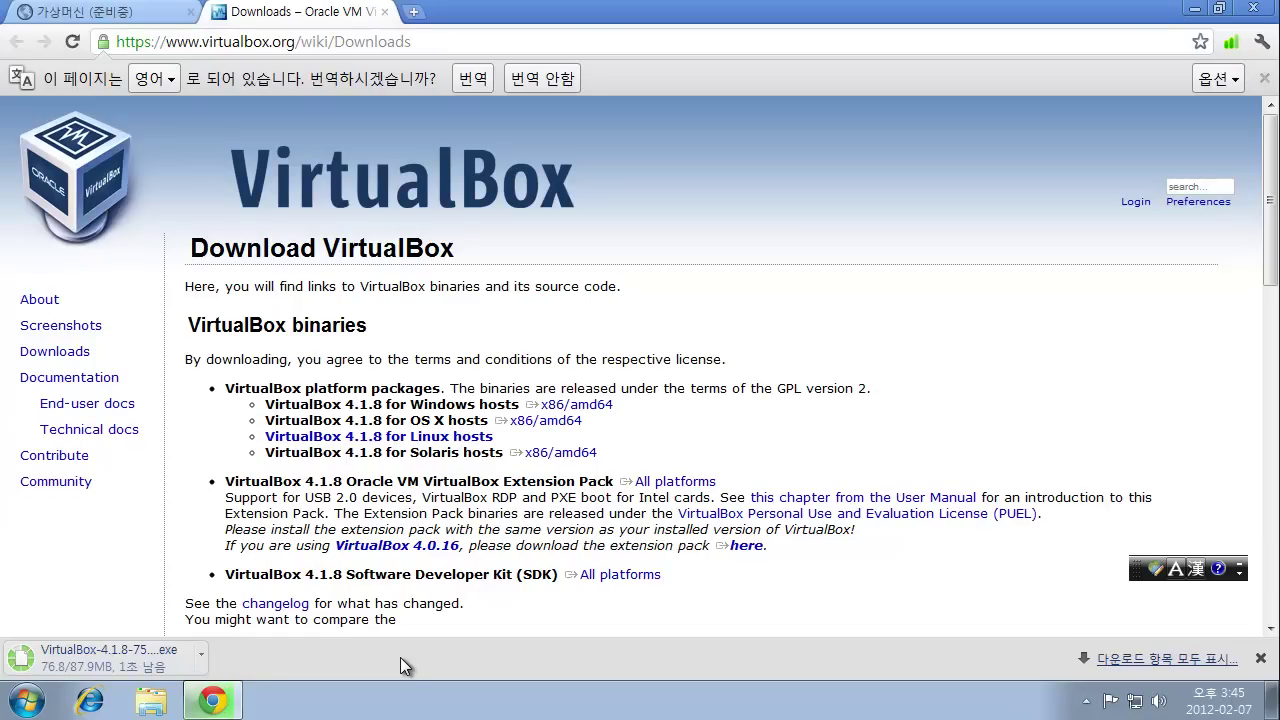
pyautogui.click(188, 668)
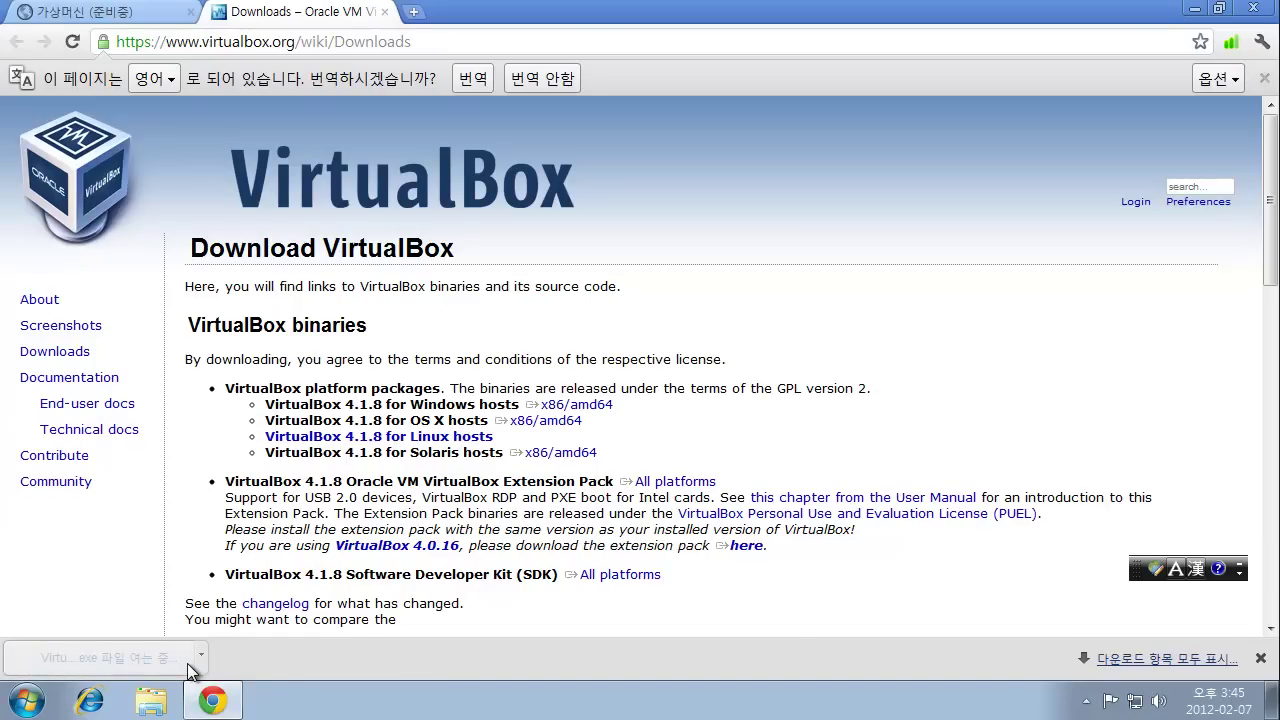
pyautogui.click(705, 376)
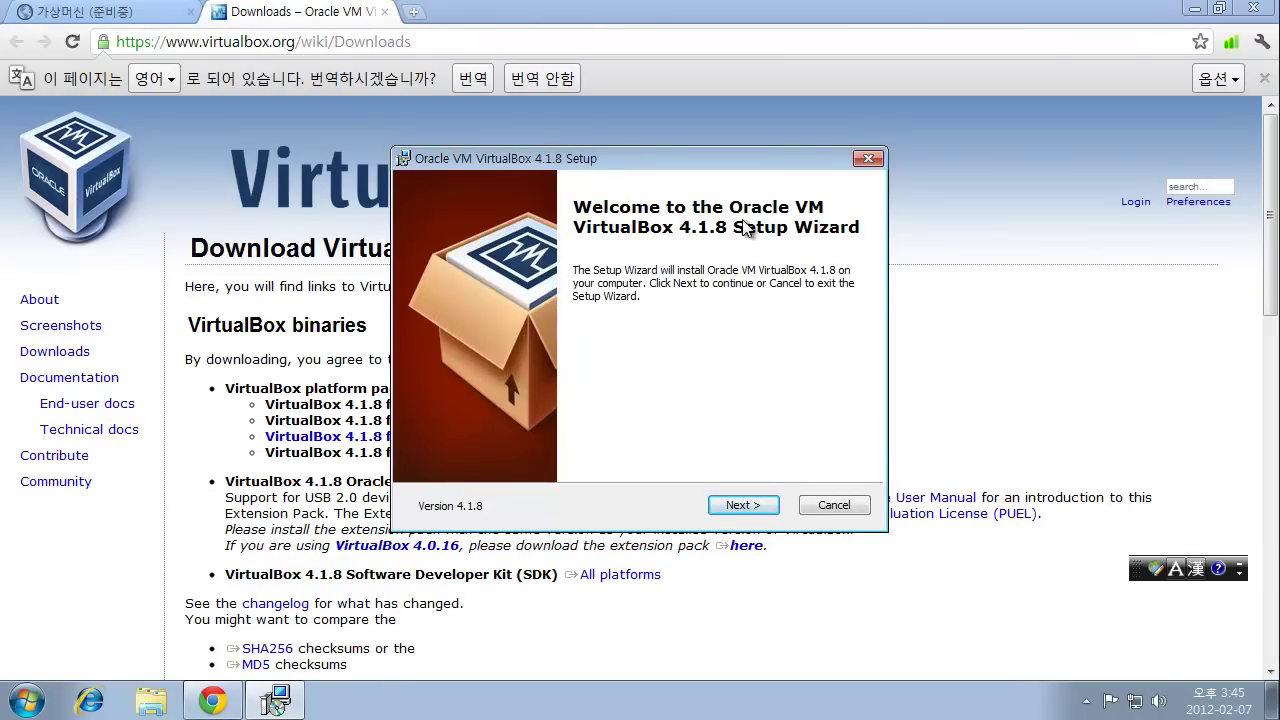
# Step: Proceed through VirtualBox setup with the default features and location, accept the network interruption, and allow the installation
pyautogui.click(746, 505)
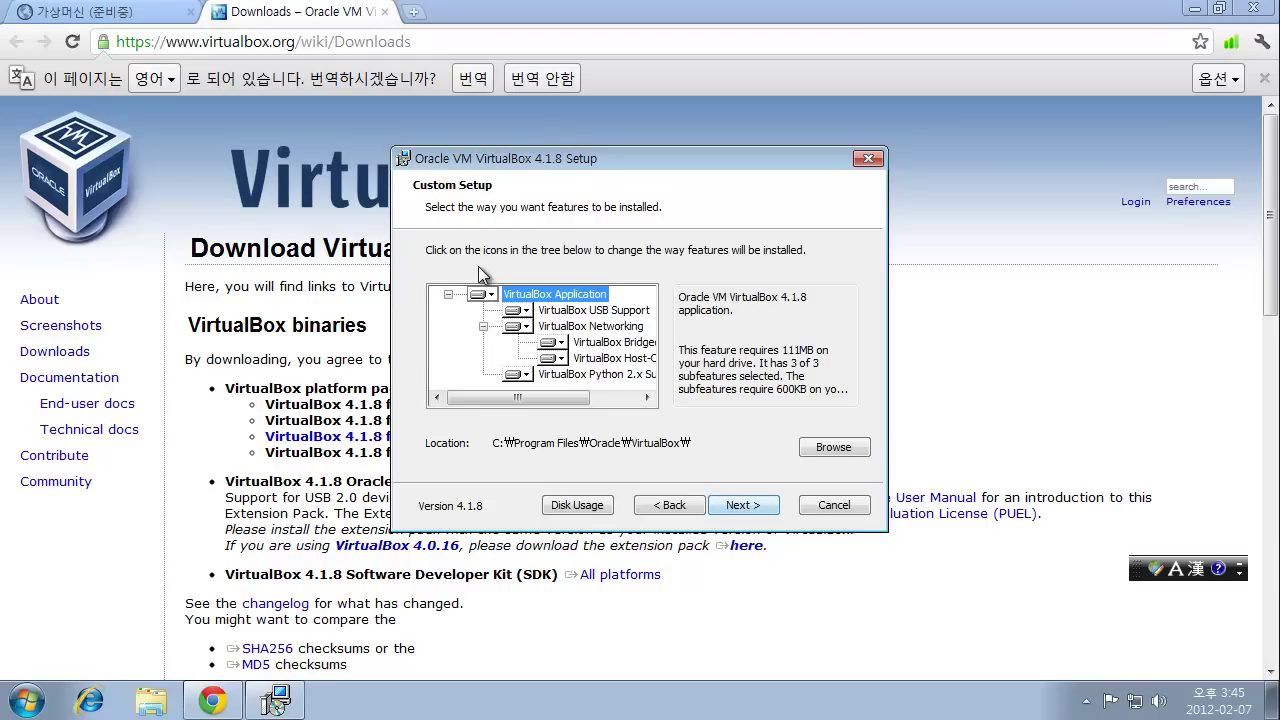
pyautogui.click(738, 507)
pyautogui.click(738, 508)
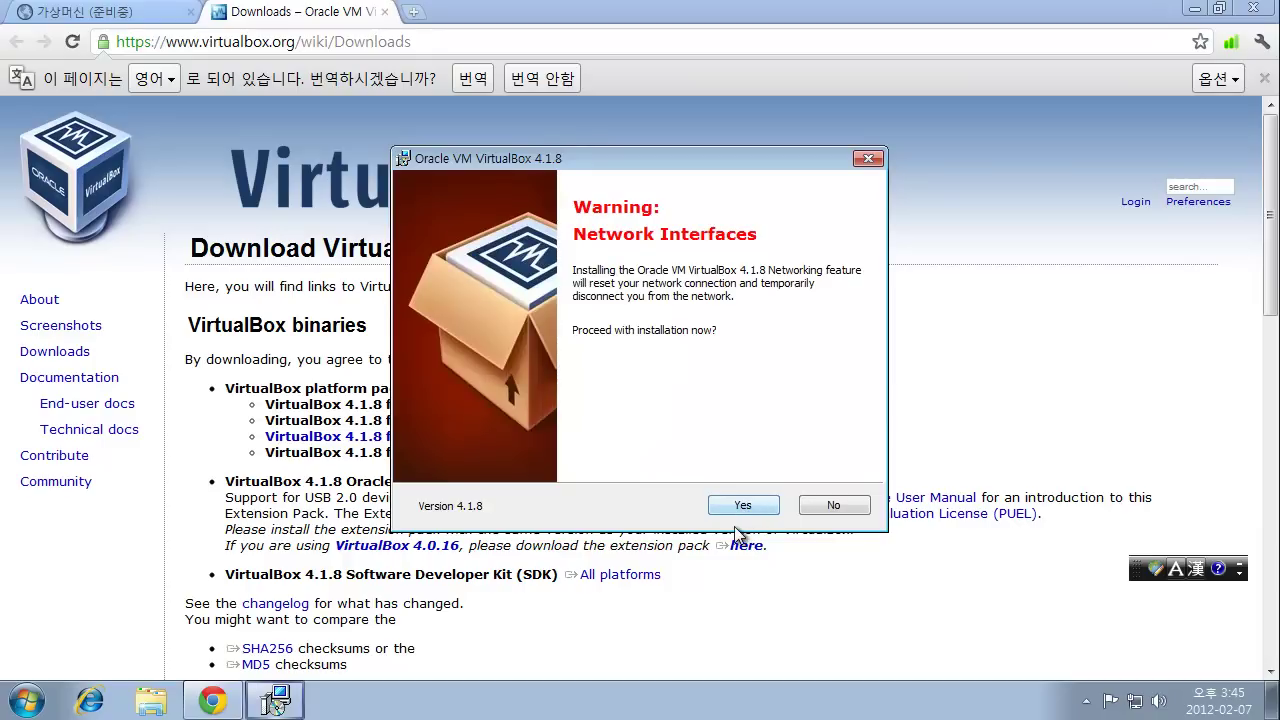
pyautogui.click(750, 505)
pyautogui.click(751, 506)
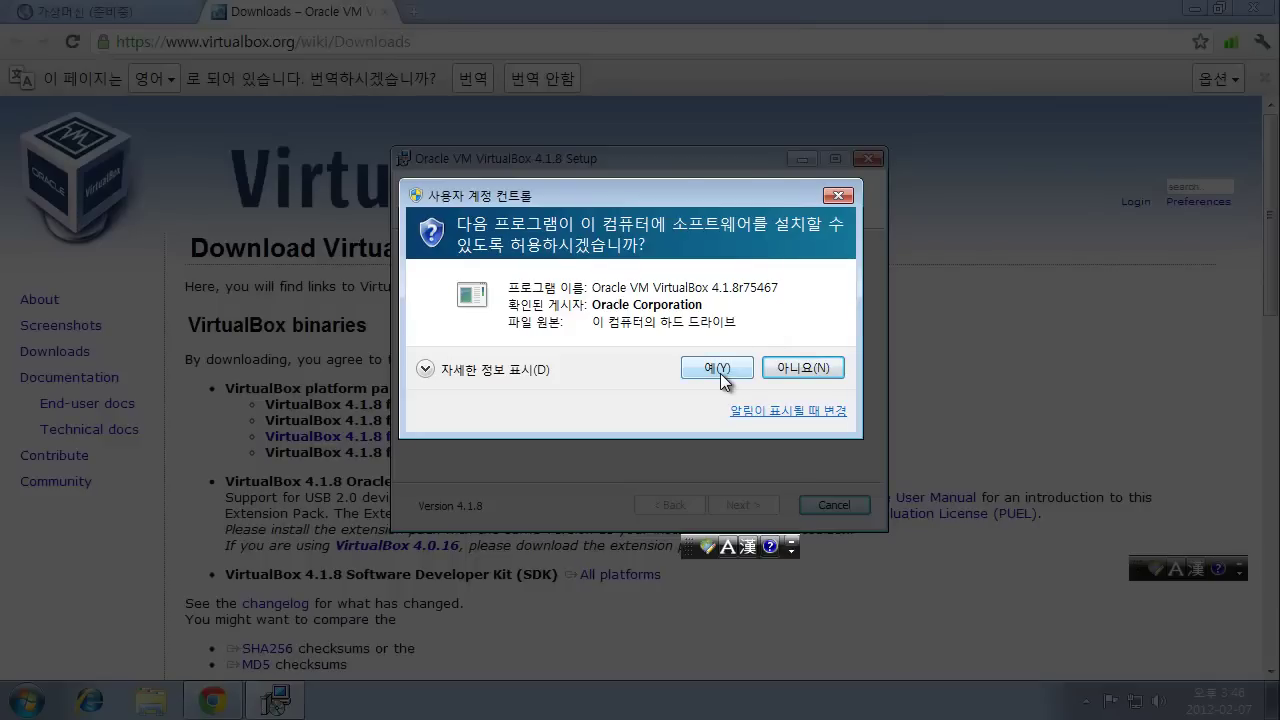
pyautogui.click(720, 373)
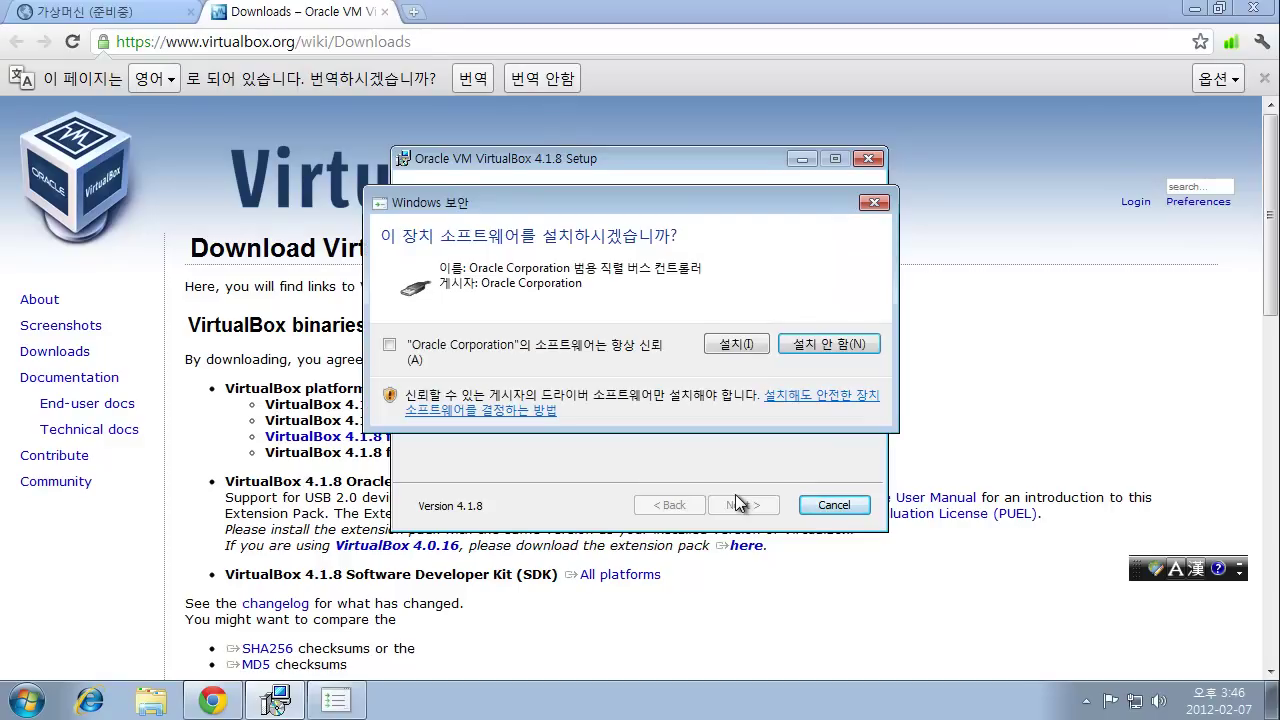
# Step: Install all the requested Oracle Corporation device drivers, then finish setup with VirtualBox set to start after installation
pyautogui.click(747, 345)
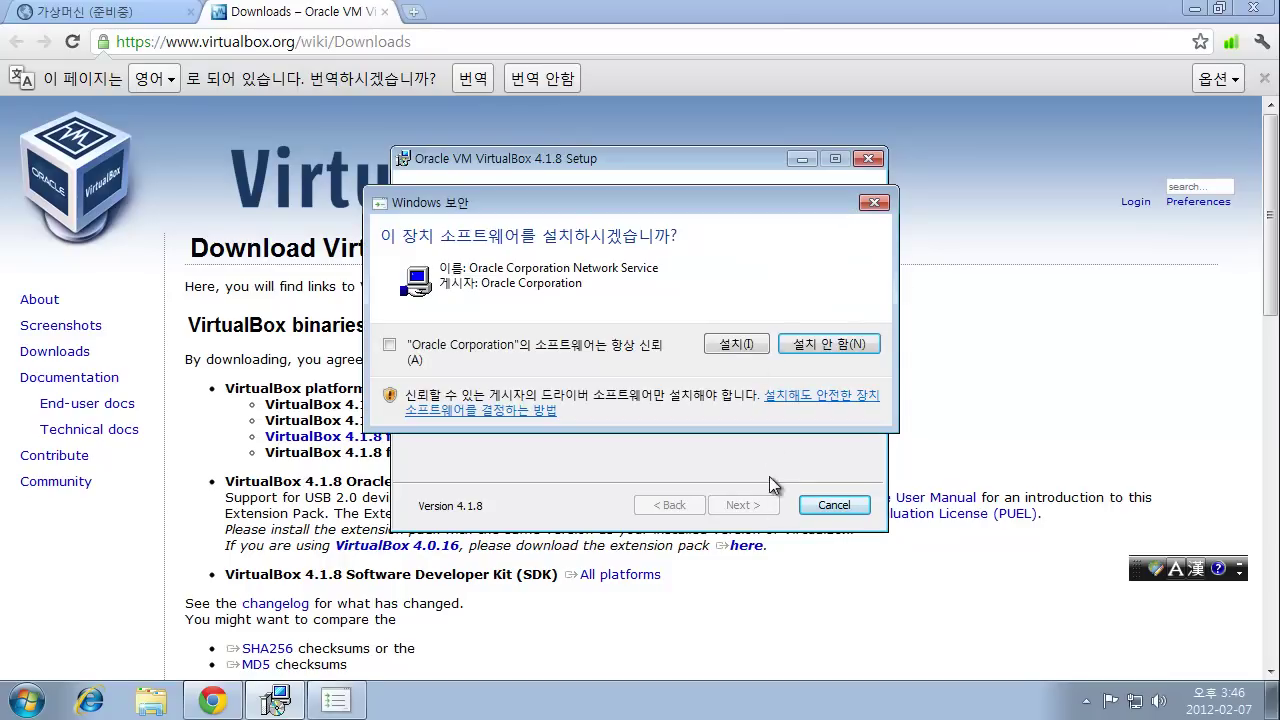
pyautogui.click(742, 344)
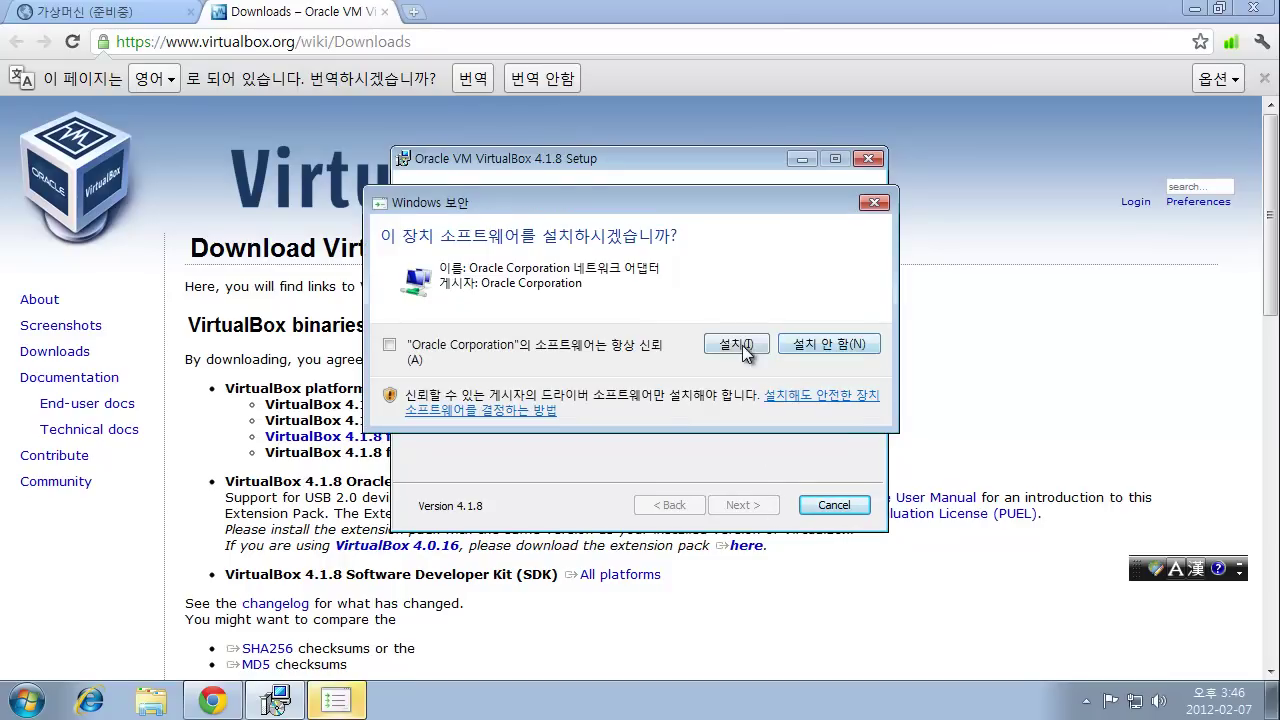
pyautogui.click(742, 345)
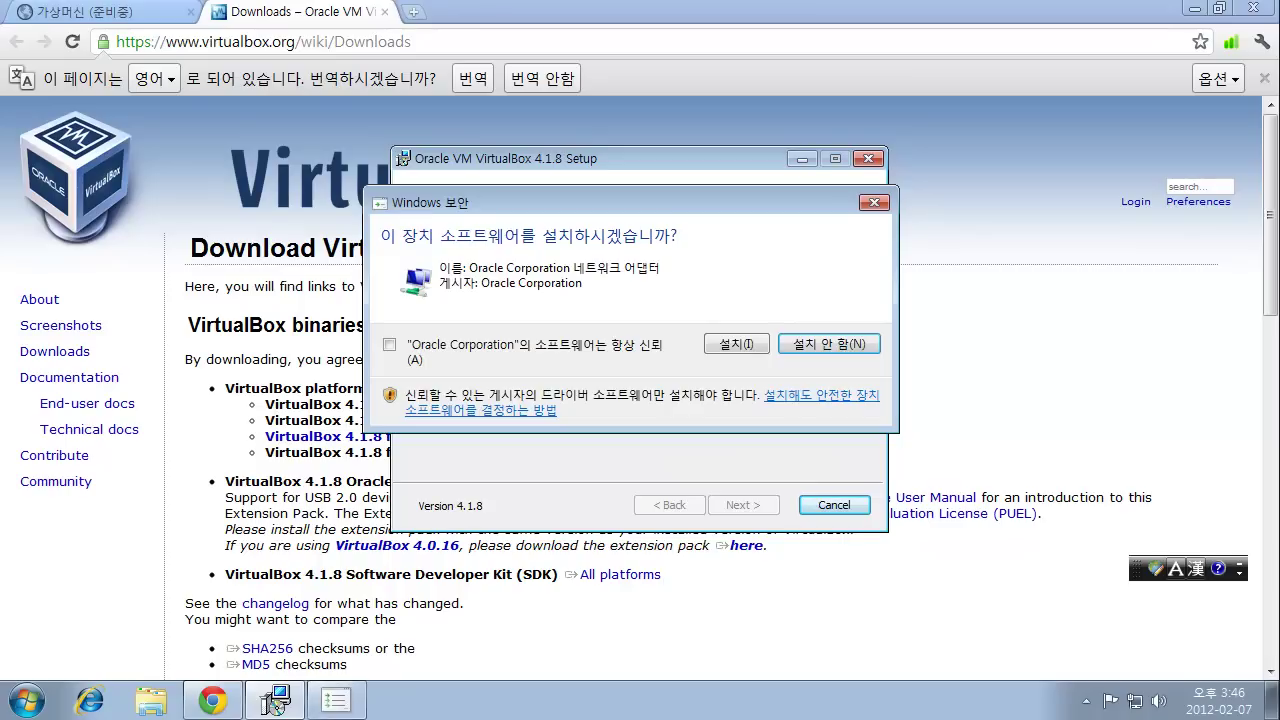
pyautogui.click(746, 346)
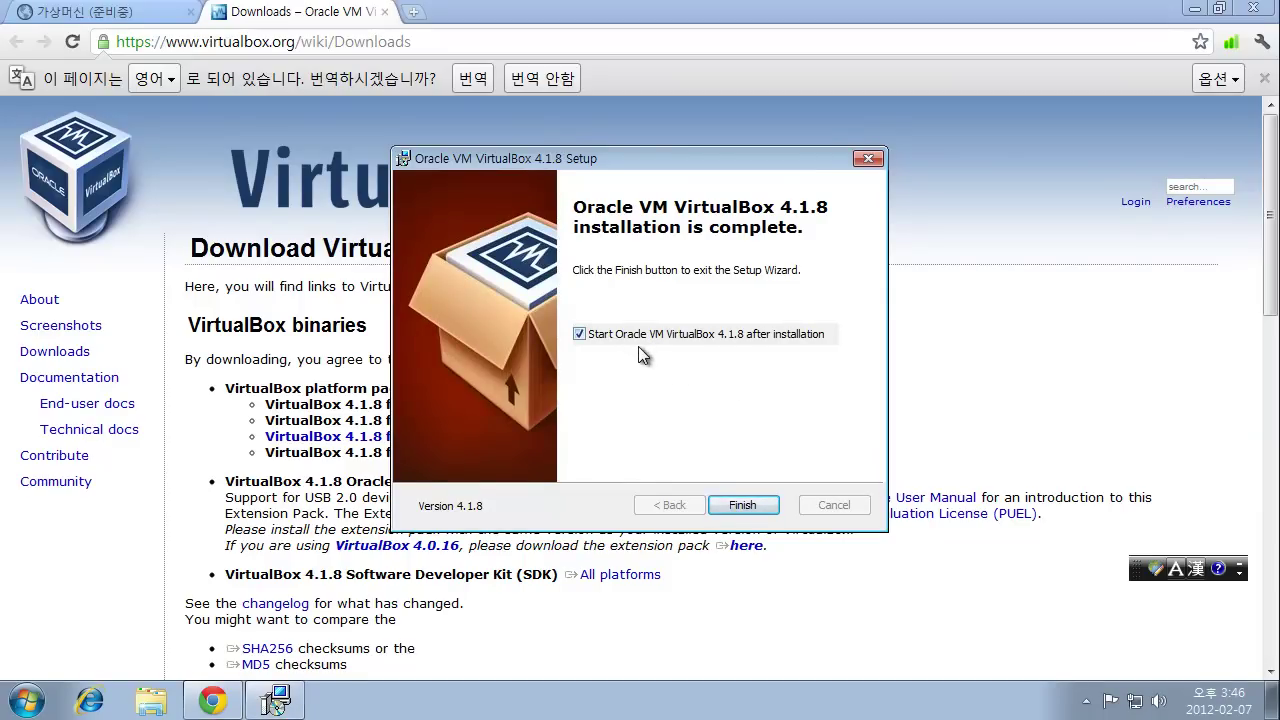
pyautogui.click(742, 505)
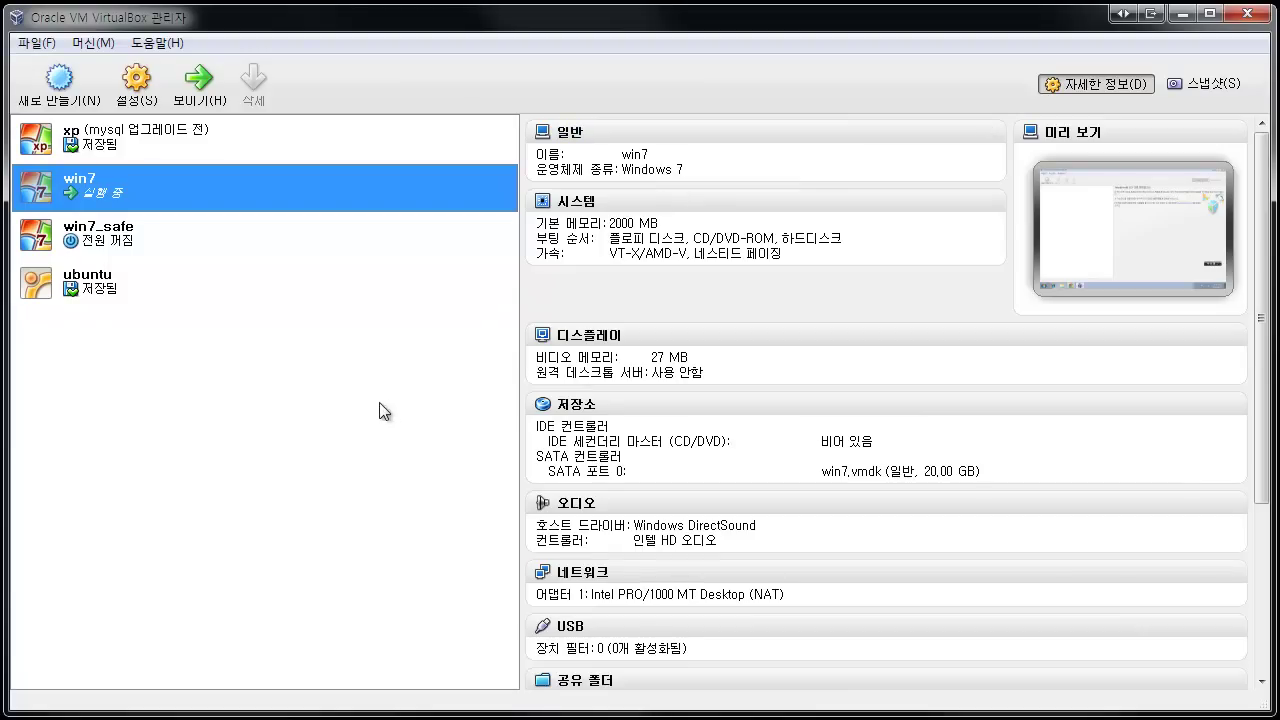
# Step: Look through the xp, win7, win7_safe and ubuntu virtual machines and compare their details
pyautogui.click(100, 148)
pyautogui.click(100, 192)
pyautogui.click(104, 240)
pyautogui.click(108, 298)
pyautogui.click(120, 154)
pyautogui.click(118, 195)
pyautogui.click(120, 242)
pyautogui.click(120, 284)
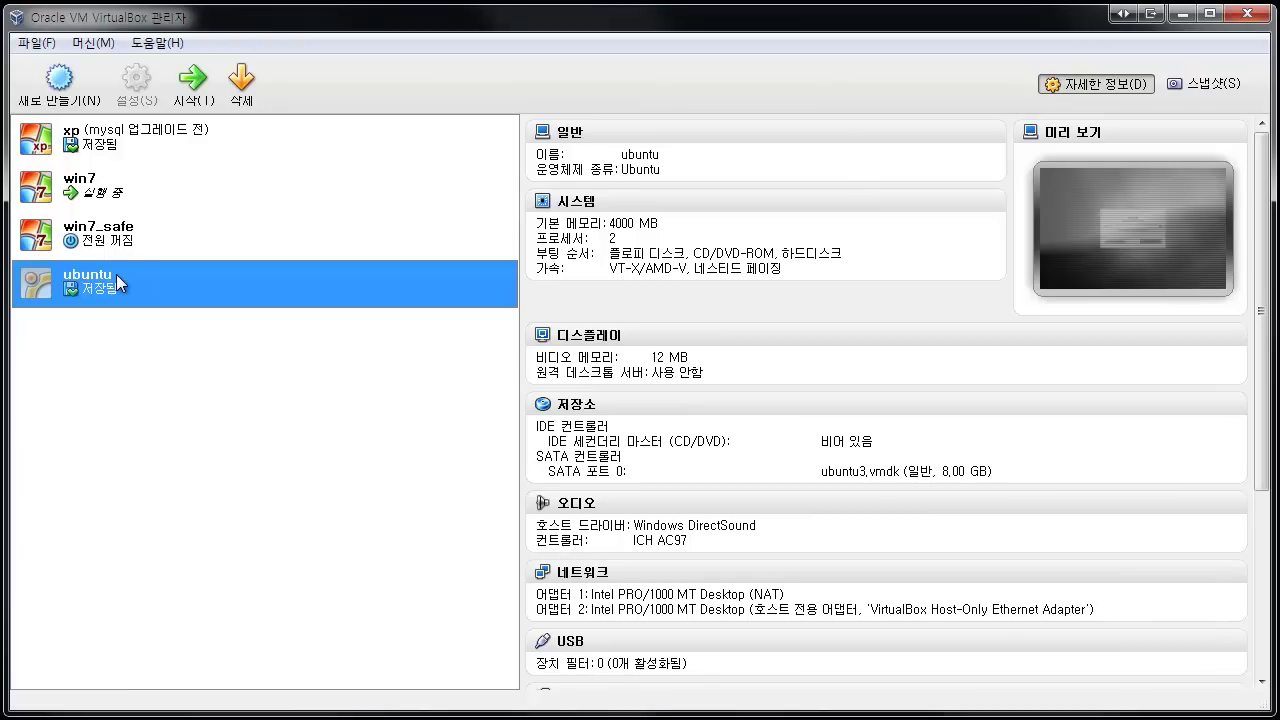
pyautogui.click(179, 156)
pyautogui.click(177, 190)
pyautogui.click(172, 238)
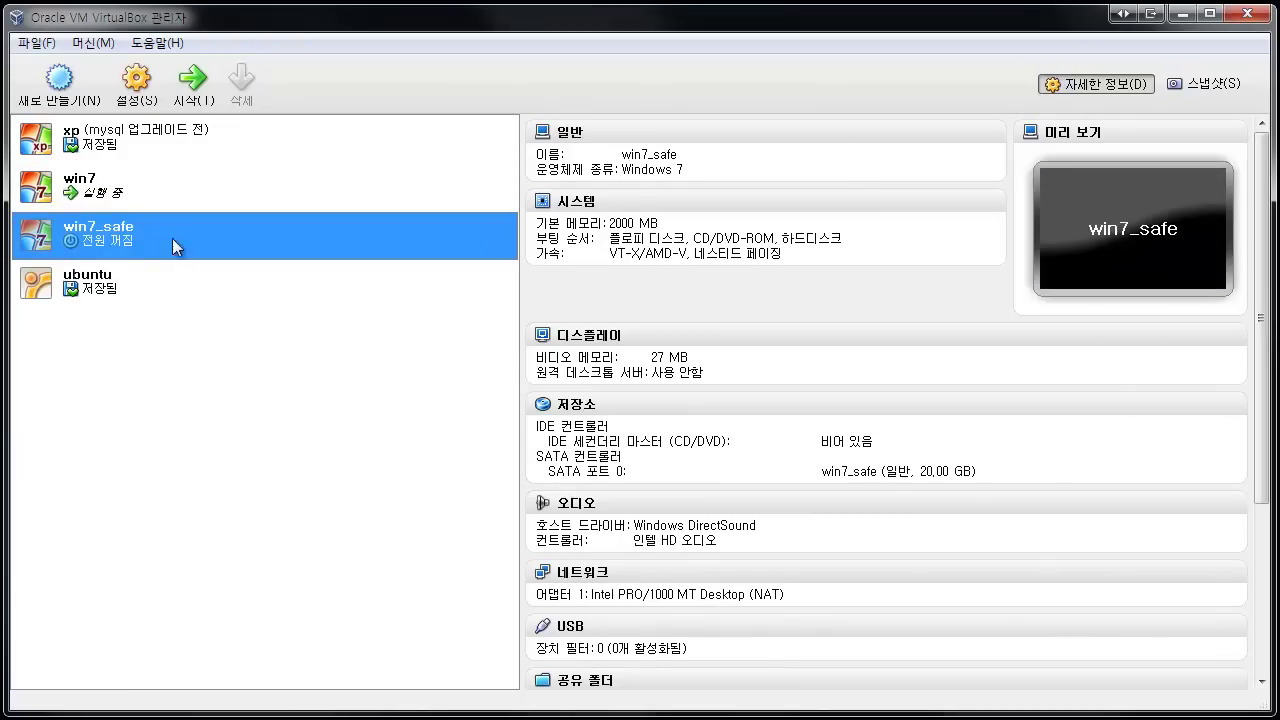
pyautogui.click(165, 278)
pyautogui.click(167, 225)
pyautogui.click(183, 187)
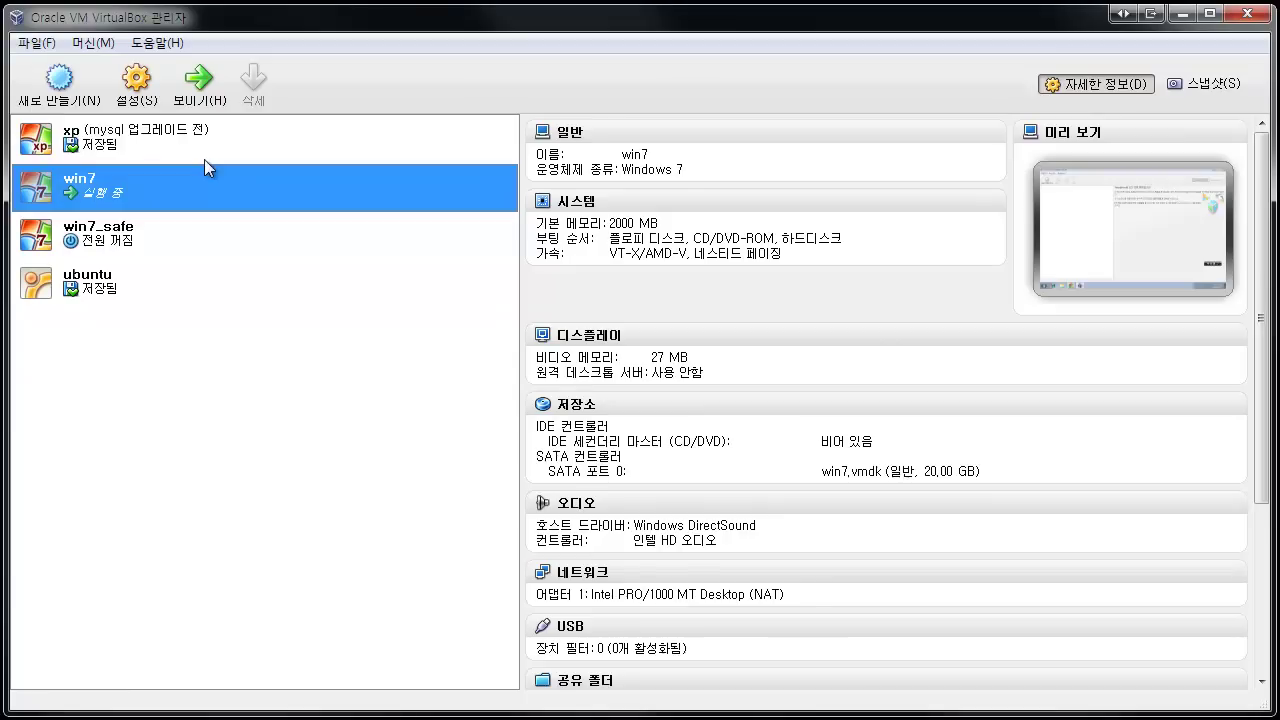
pyautogui.click(204, 159)
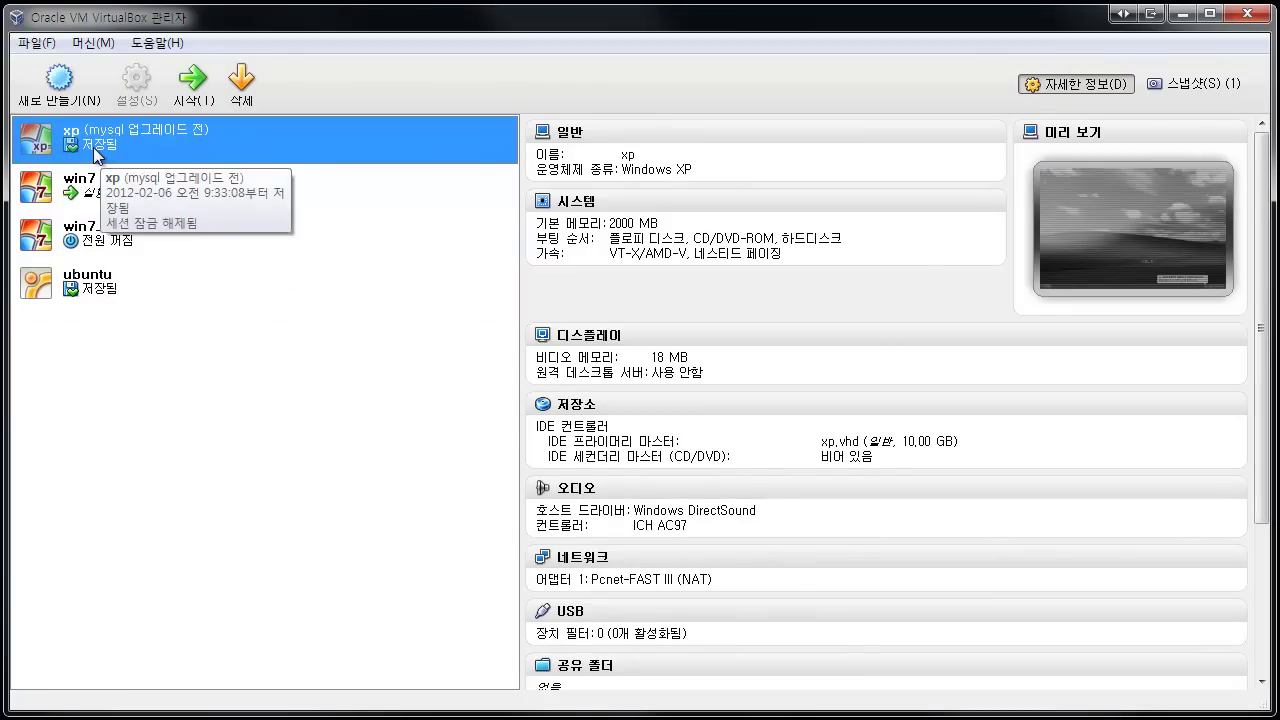
# Step: Check the status of each virtual machine and read through the xp machine's complete hardware details
pyautogui.click(97, 192)
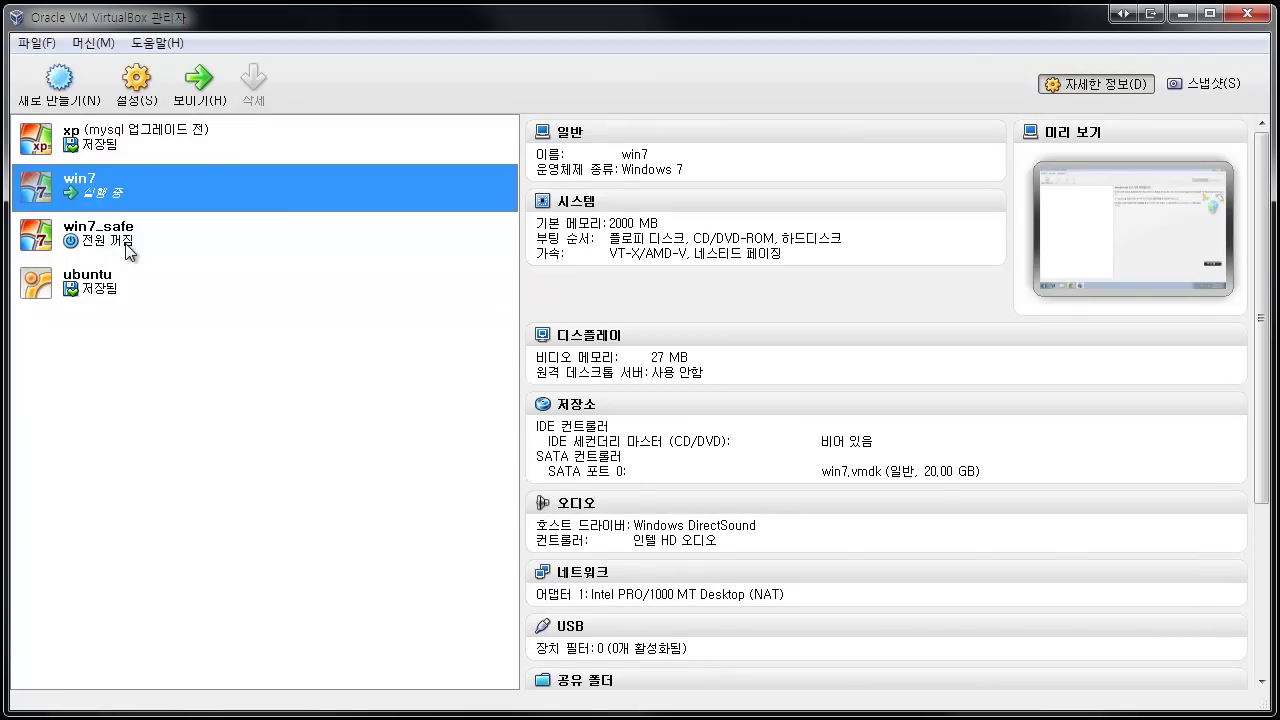
pyautogui.click(135, 249)
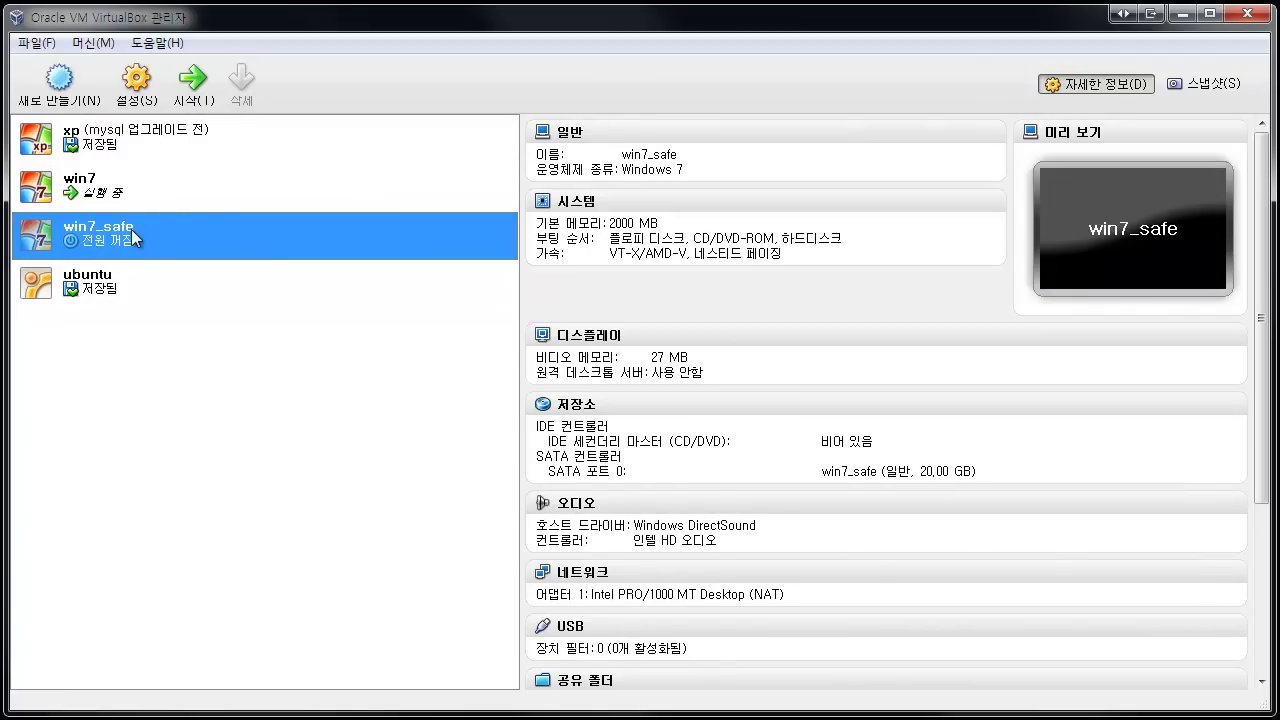
pyautogui.click(103, 283)
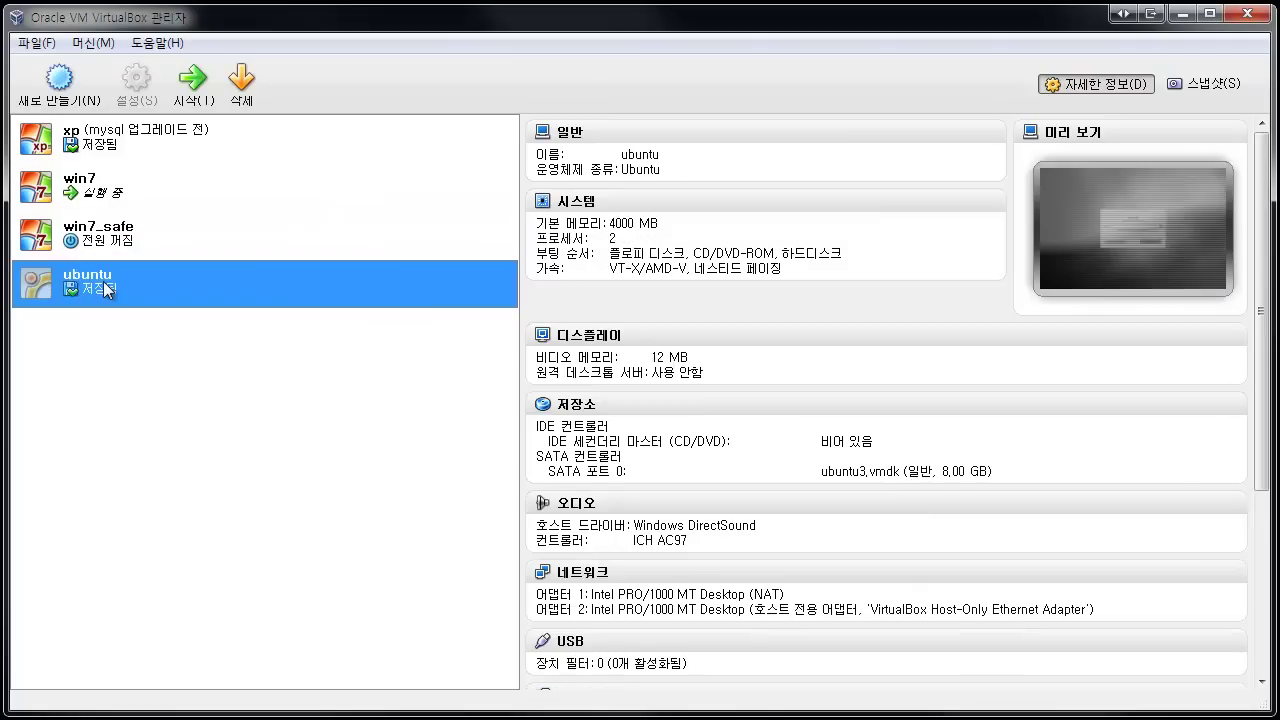
pyautogui.click(110, 158)
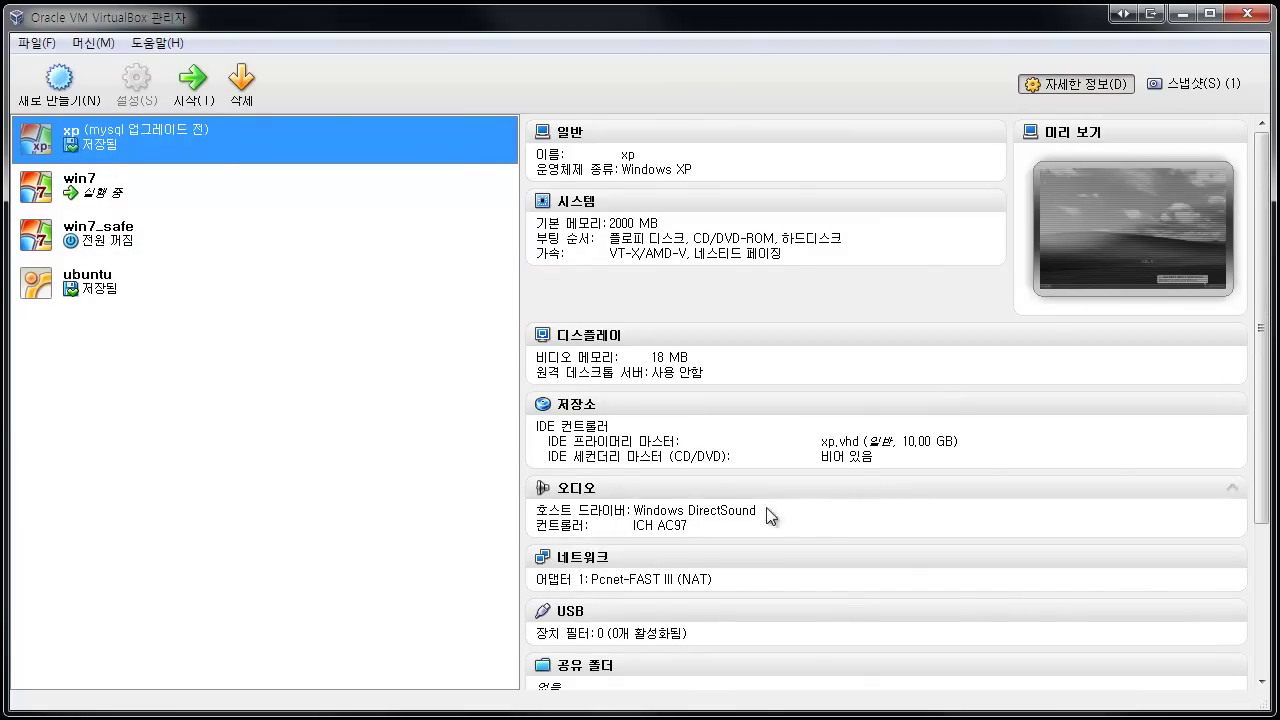
pyautogui.click(936, 464)
pyautogui.scroll(-4, 936, 464)
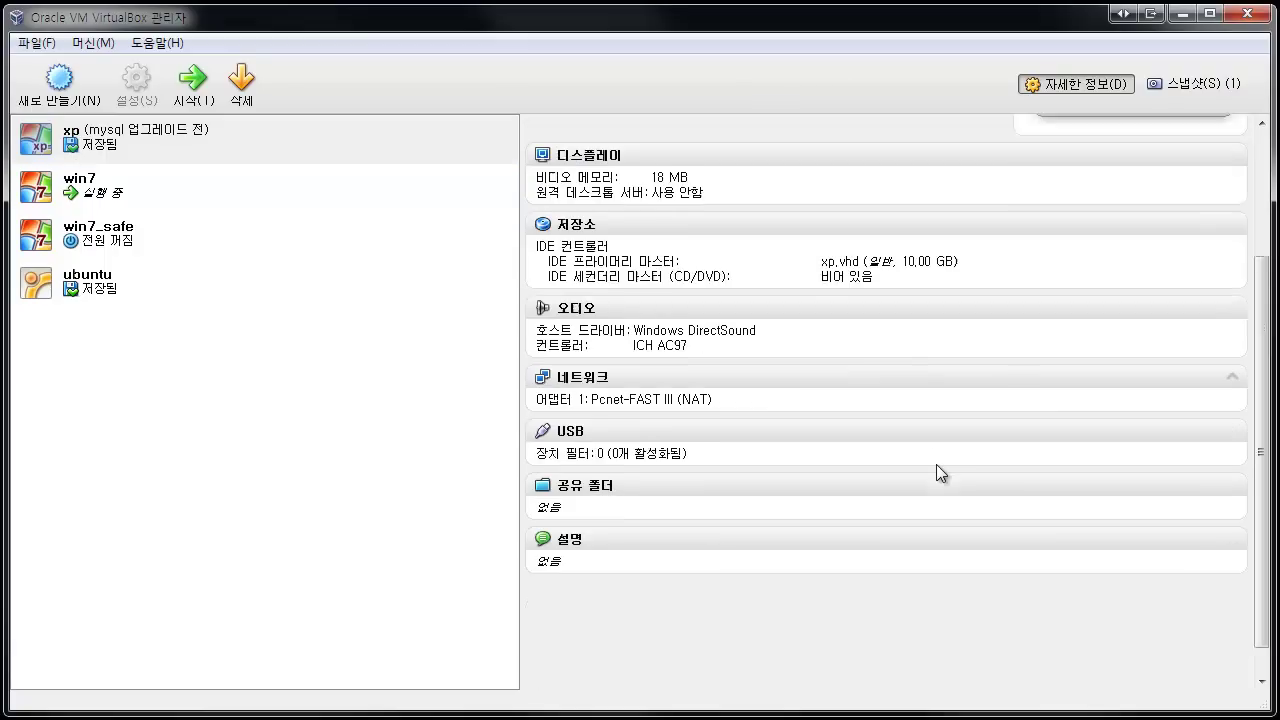
pyautogui.scroll(4, 936, 464)
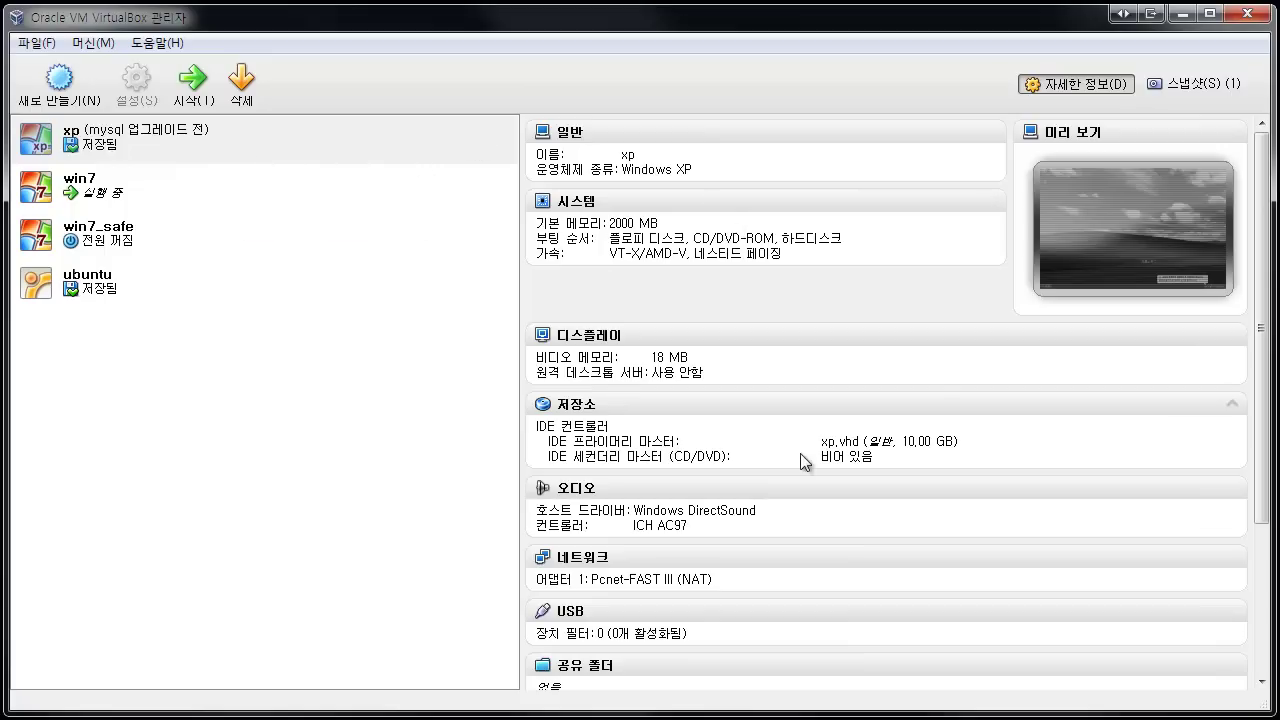
pyautogui.click(251, 280)
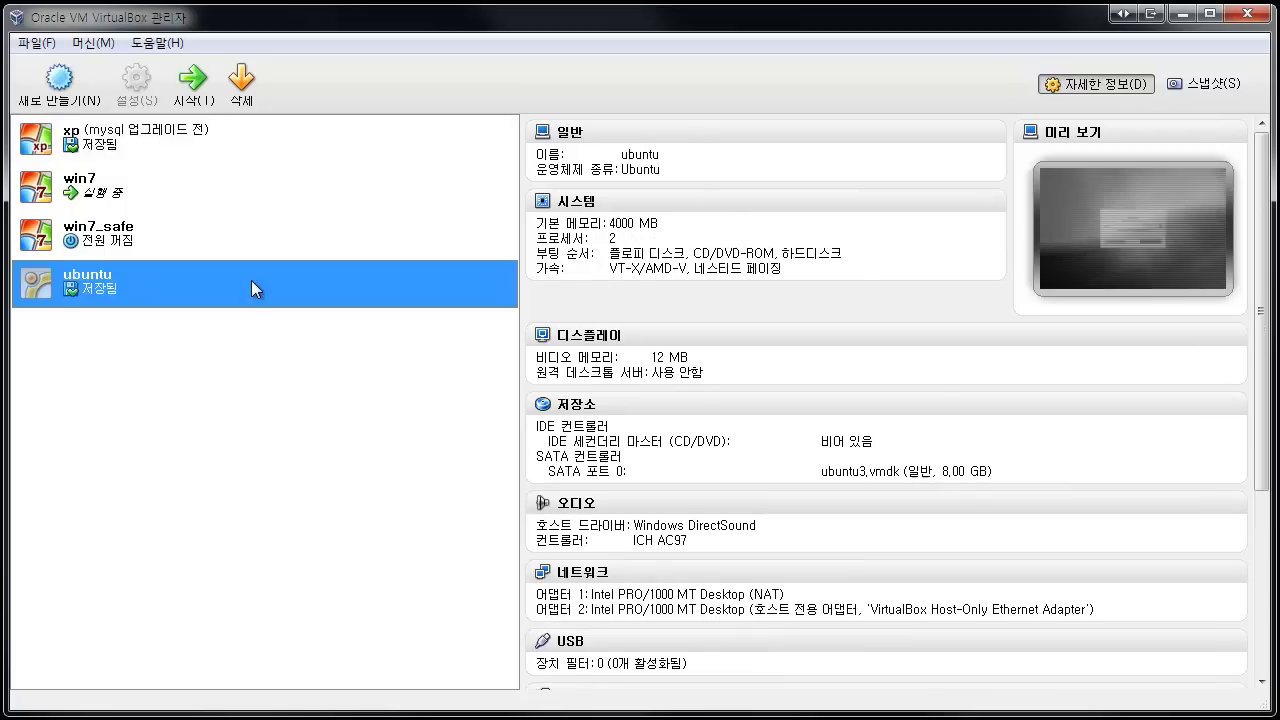
pyautogui.click(244, 170)
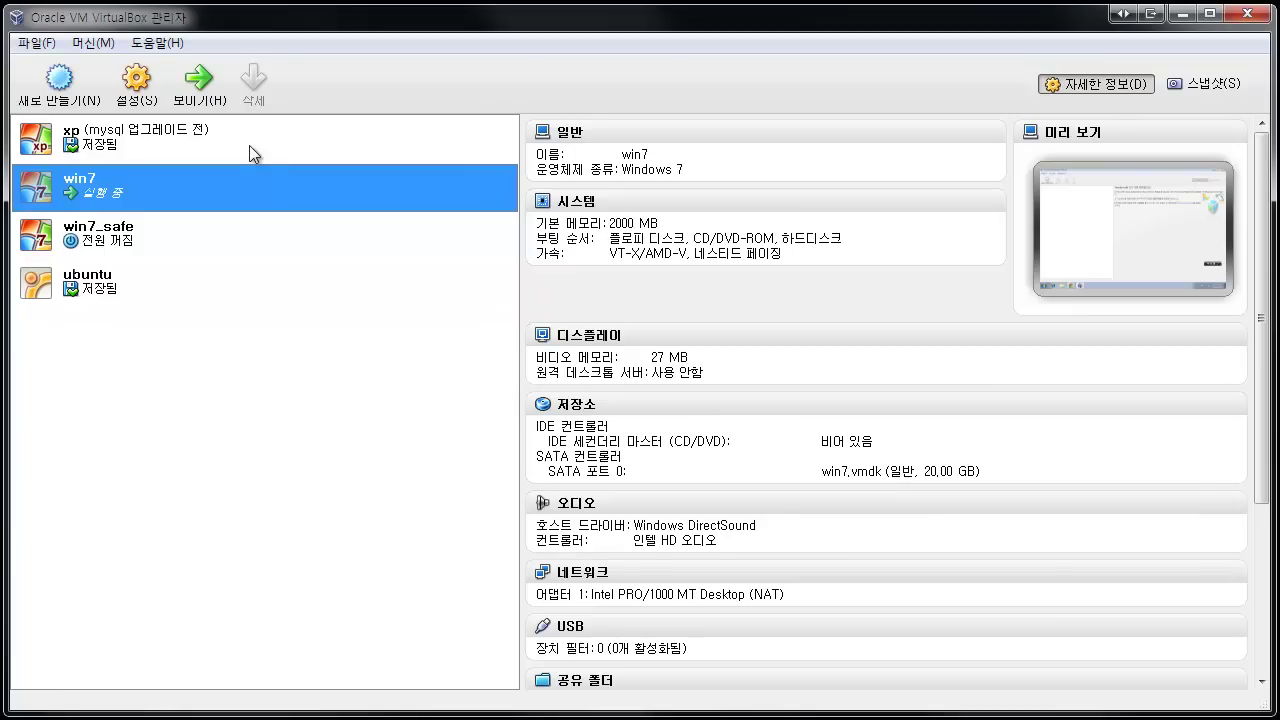
# Step: Start the saved xp virtual machine and fit its window within the screen
pyautogui.click(249, 145)
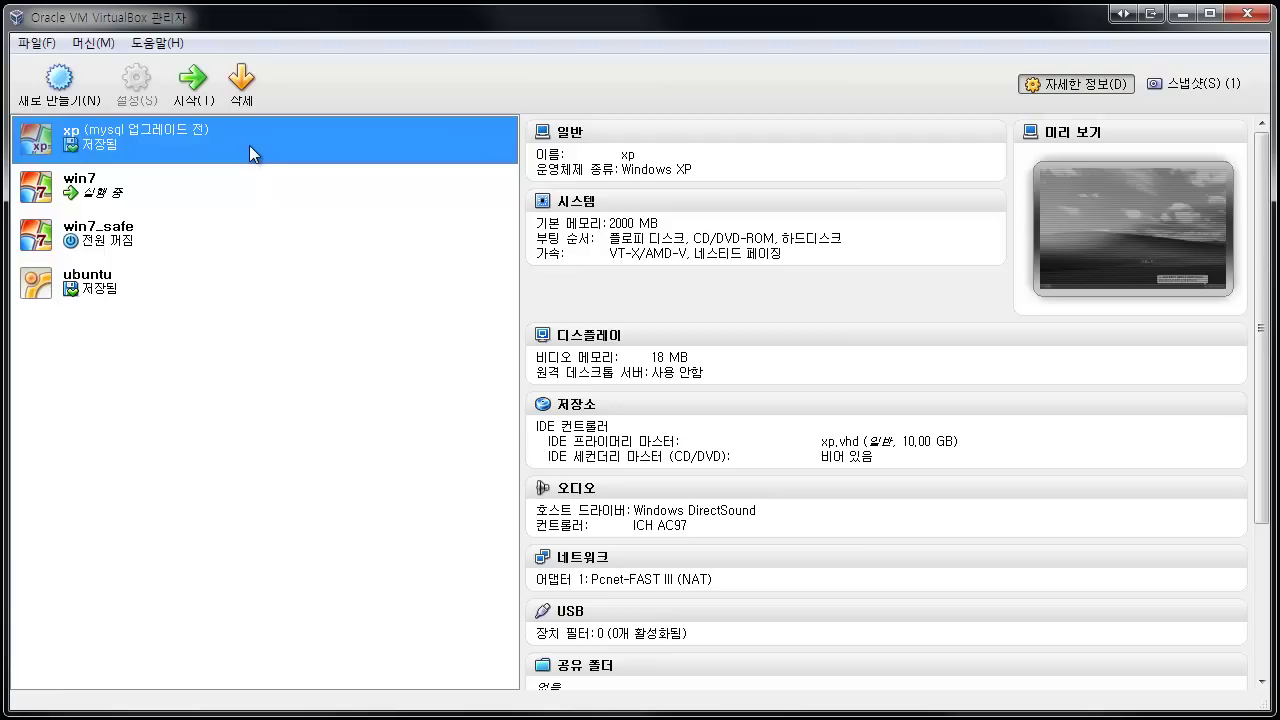
pyautogui.click(232, 180)
pyautogui.click(234, 155)
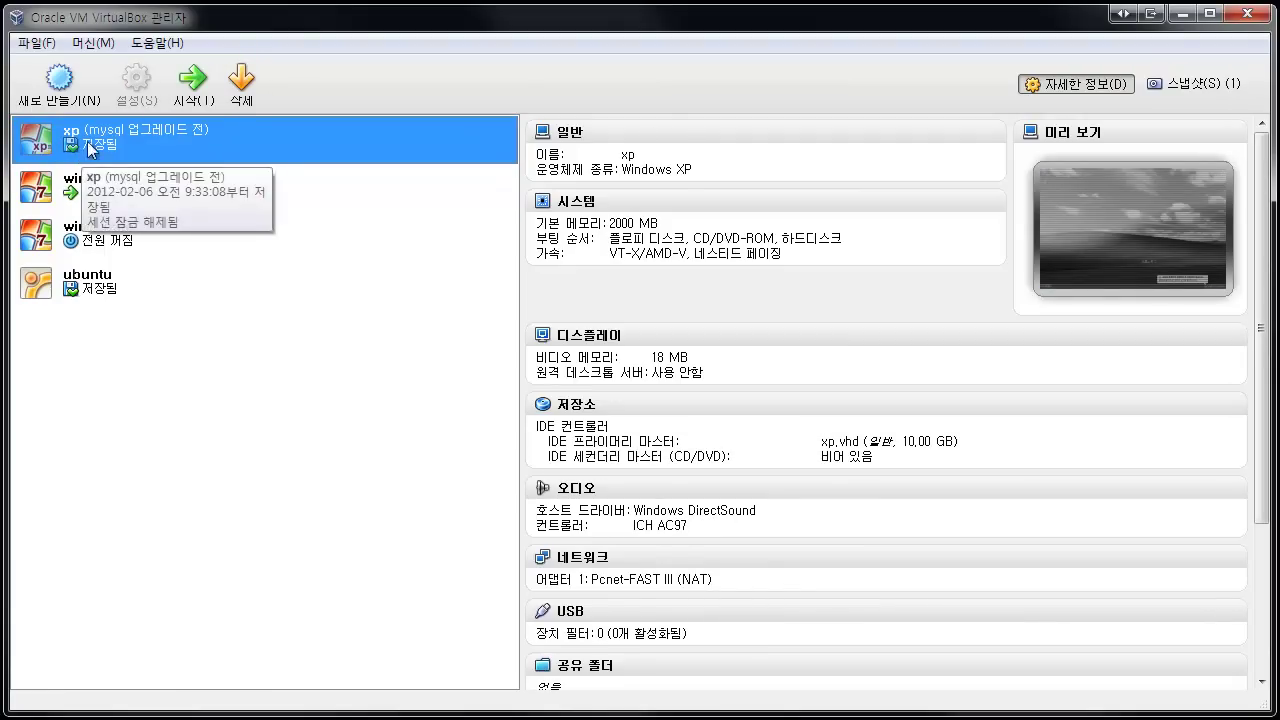
pyautogui.click(197, 97)
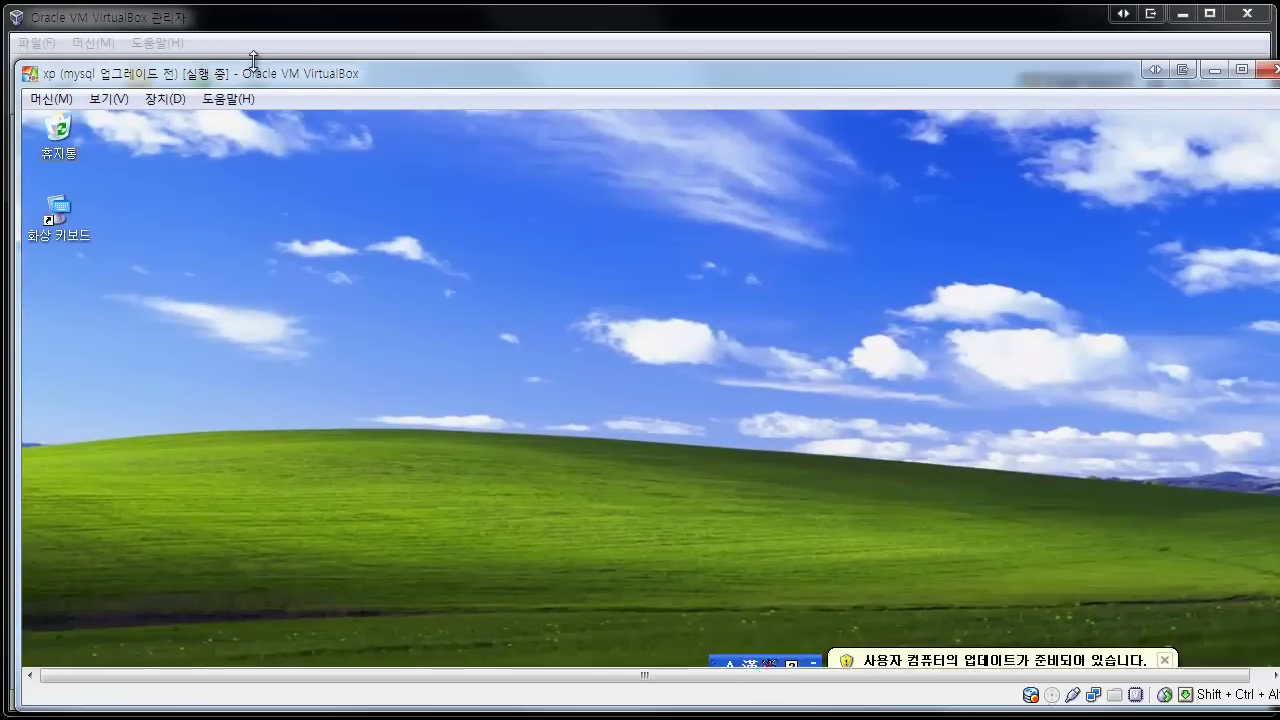
pyautogui.moveTo(251, 57)
pyautogui.mouseDown()
pyautogui.moveTo(254, 79)
pyautogui.moveTo(253, 45)
pyautogui.mouseUp()
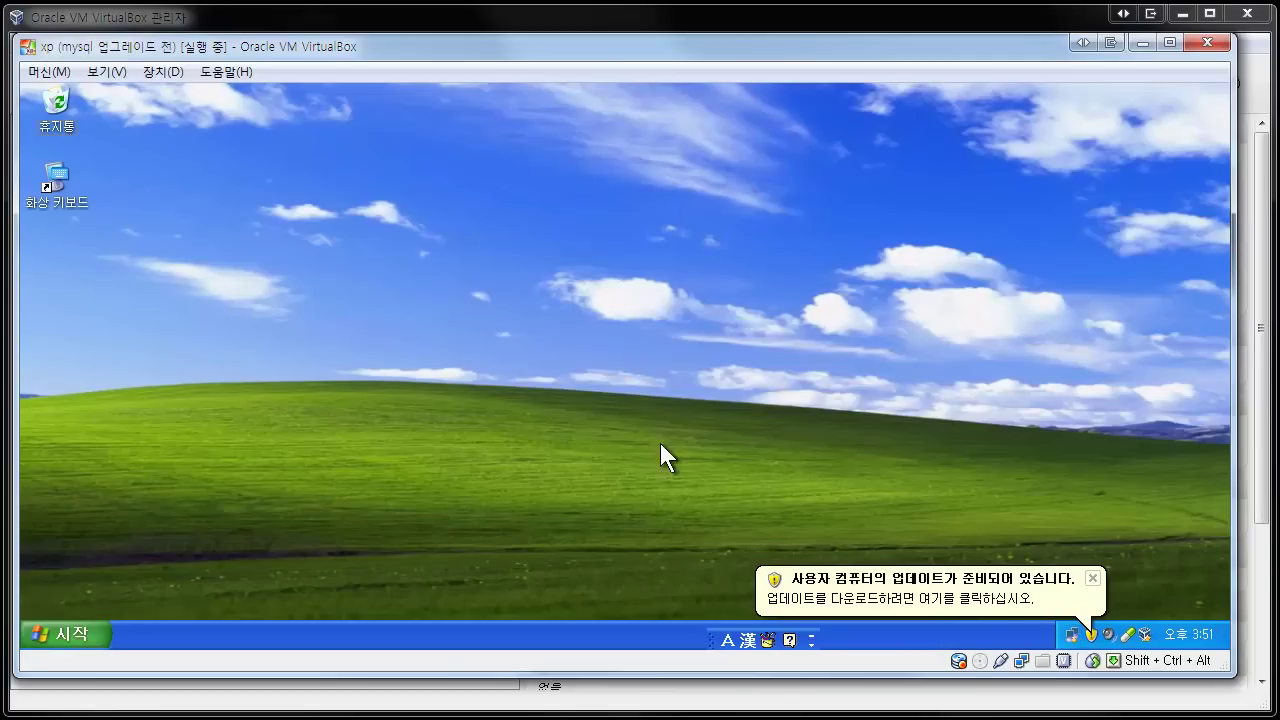
# Step: Start the ubuntu virtual machine from the VirtualBox manager and narrow its window to about half the screen width
pyautogui.click(296, 695)
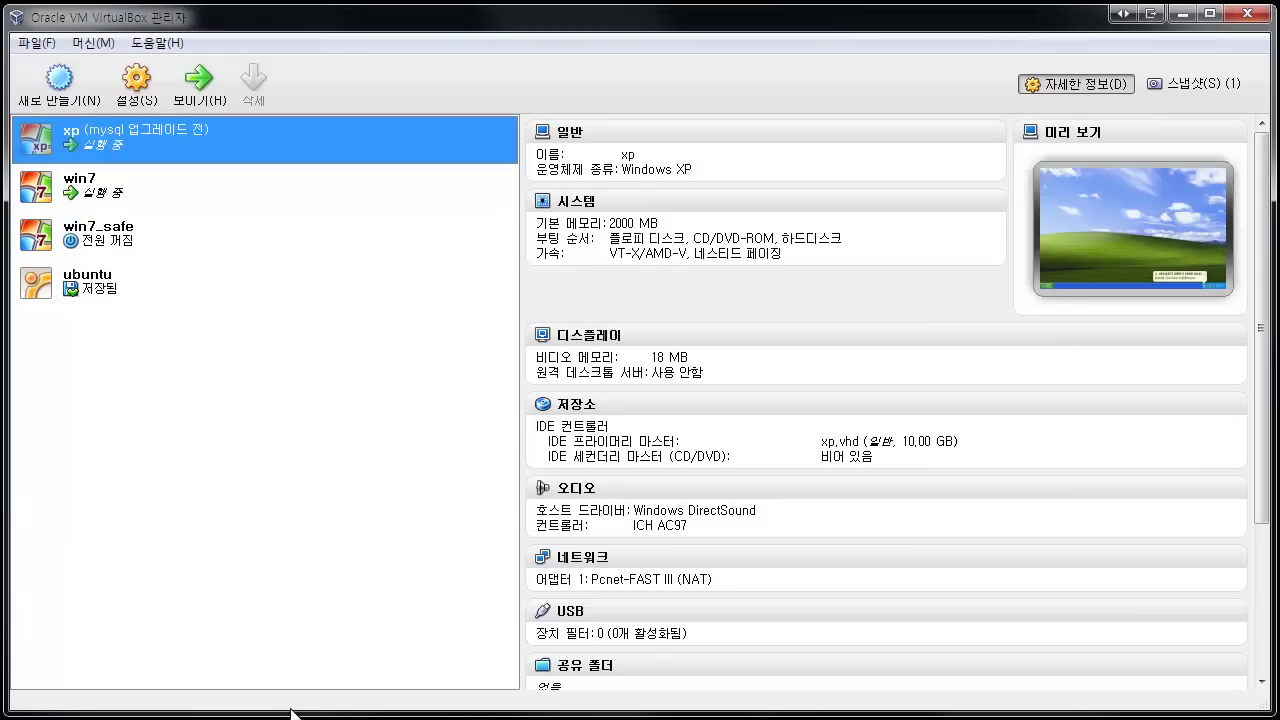
pyautogui.click(111, 283)
pyautogui.click(205, 100)
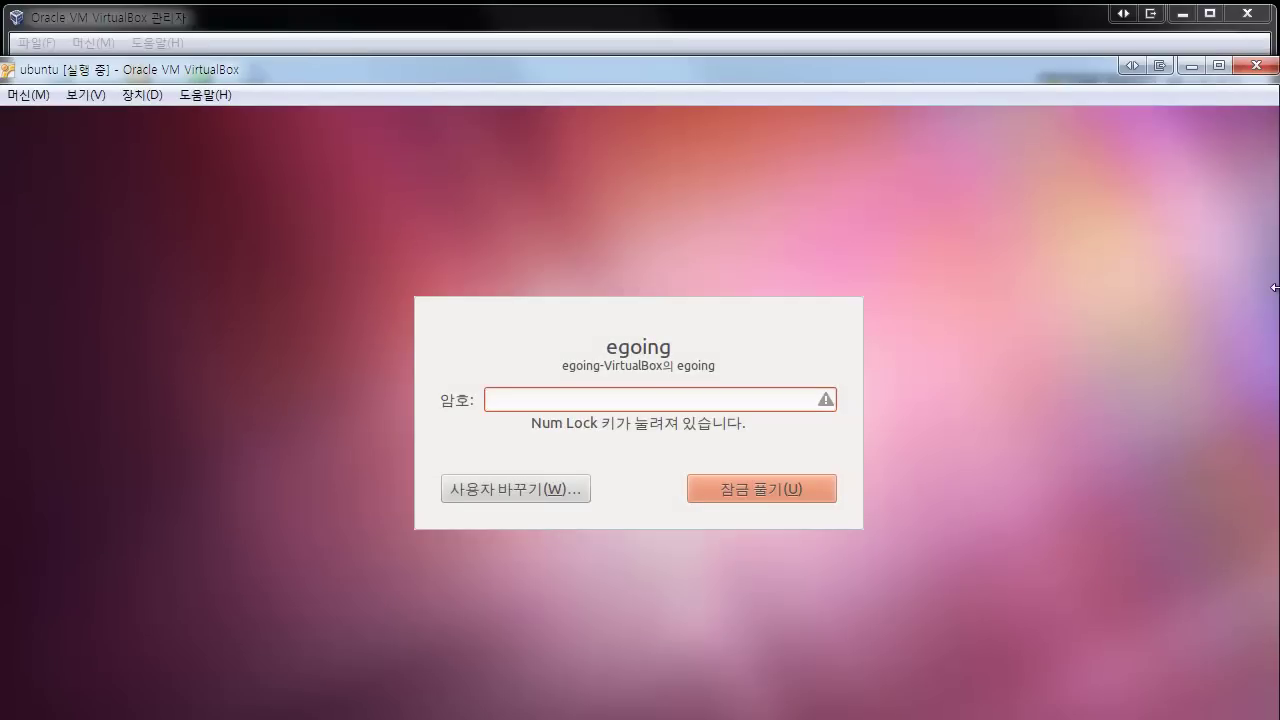
pyautogui.moveTo(1275, 287); pyautogui.dragTo(703, 266)
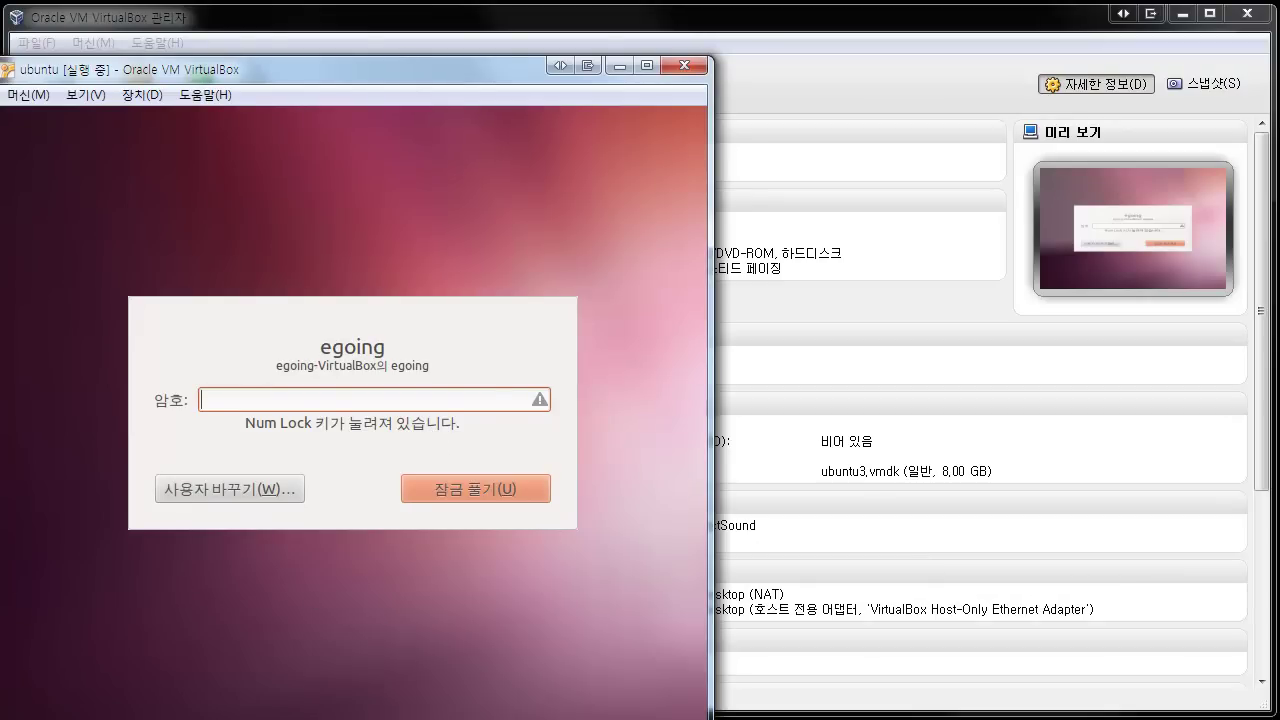
# Step: Narrow the xp window and arrange it side by side with the ubuntu window so they do not overlap
pyautogui.click(510, 703)
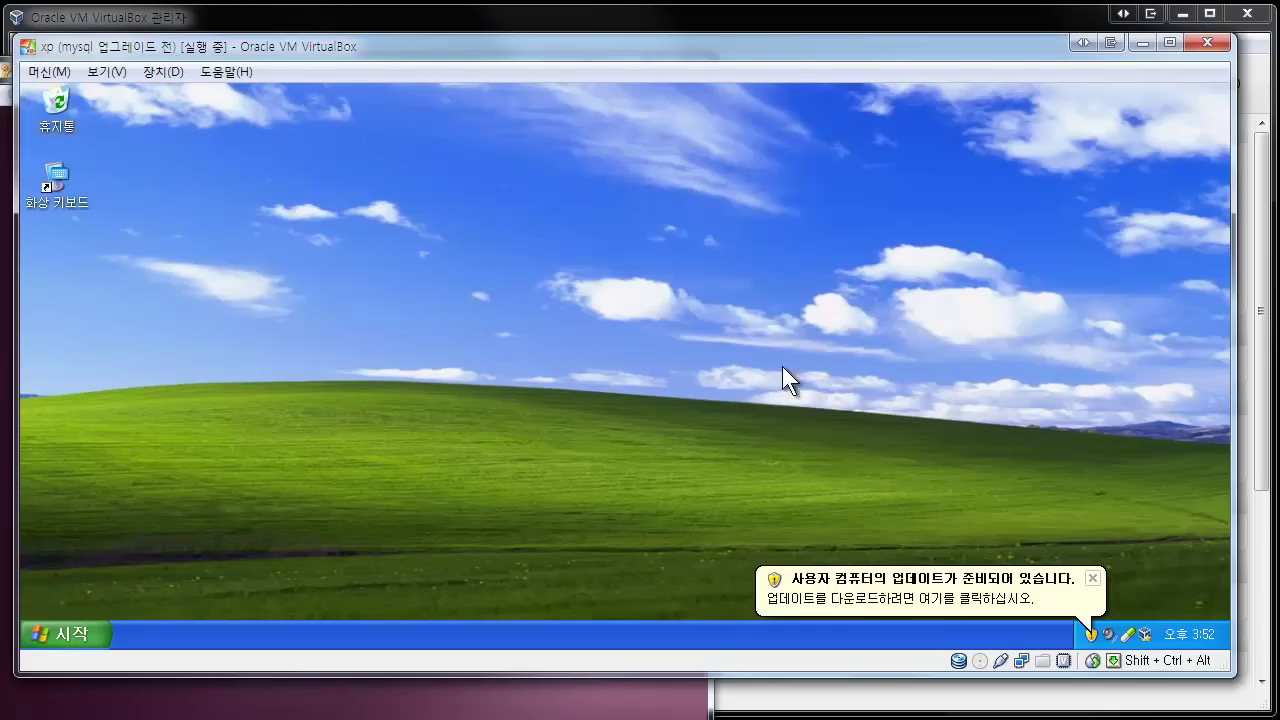
pyautogui.moveTo(17, 183); pyautogui.dragTo(724, 232)
pyautogui.click(705, 263)
pyautogui.click(871, 285)
pyautogui.click(700, 330)
pyautogui.moveTo(708, 334); pyautogui.dragTo(692, 336)
pyautogui.moveTo(440, 70); pyautogui.dragTo(420, 31)
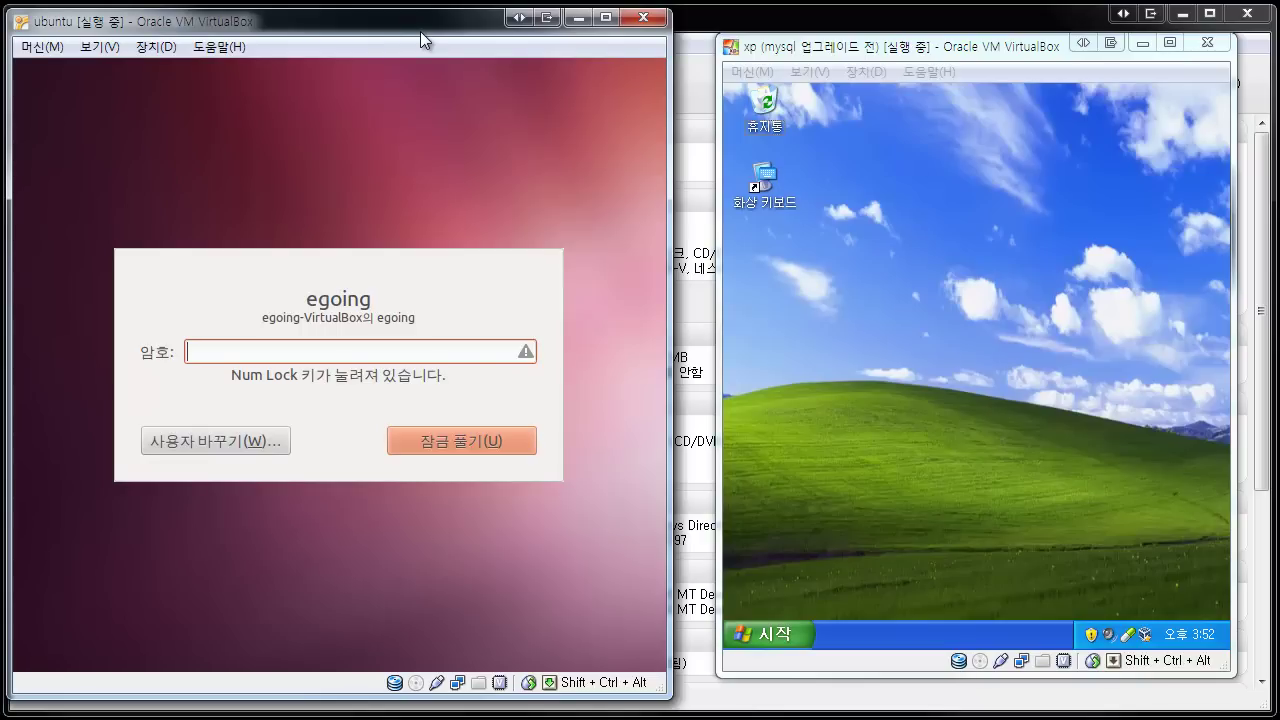
pyautogui.click(852, 344)
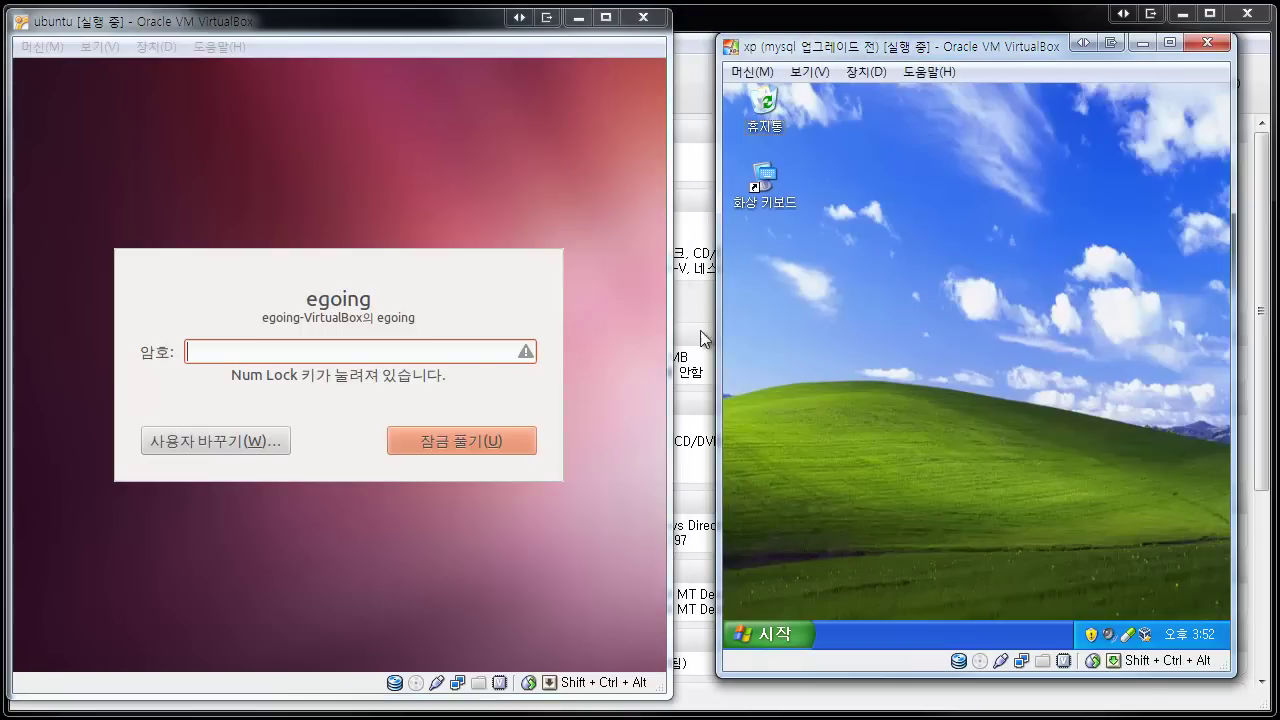
# Step: Widen the xp window slightly toward the ubuntu window, and try the Start menu inside the xp machine
pyautogui.moveTo(718, 331); pyautogui.dragTo(692, 331)
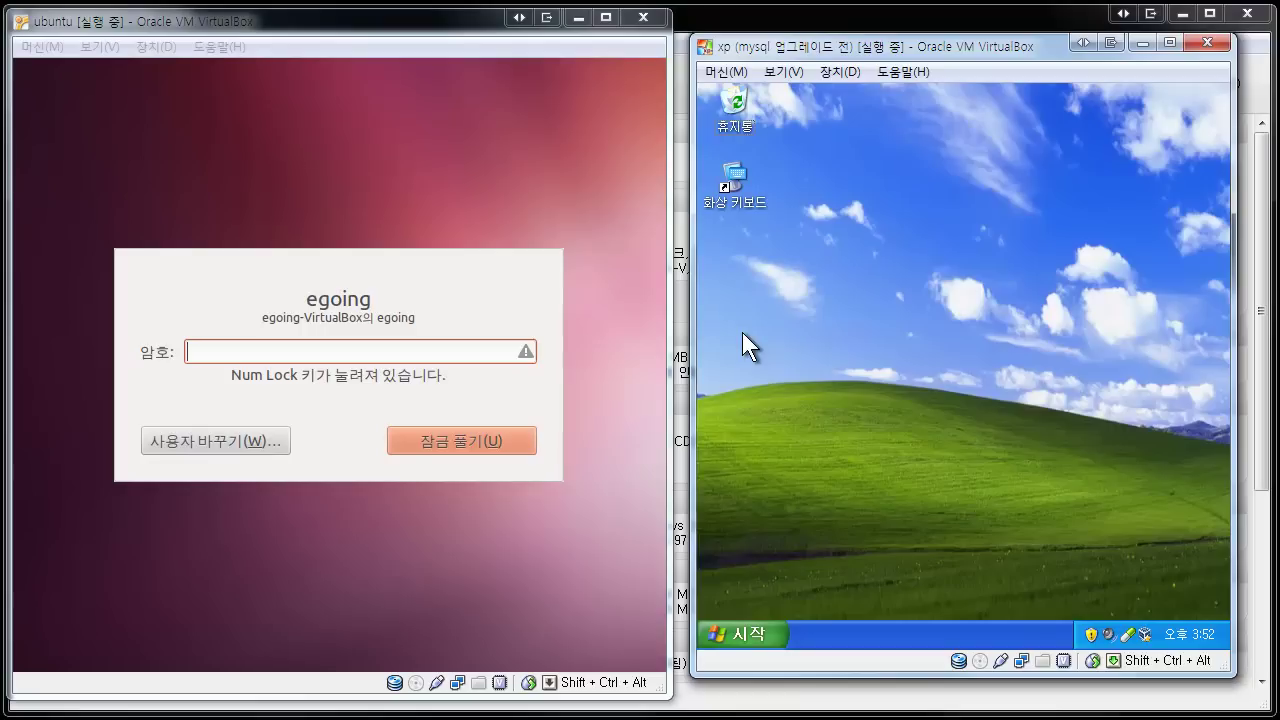
pyautogui.click(592, 430)
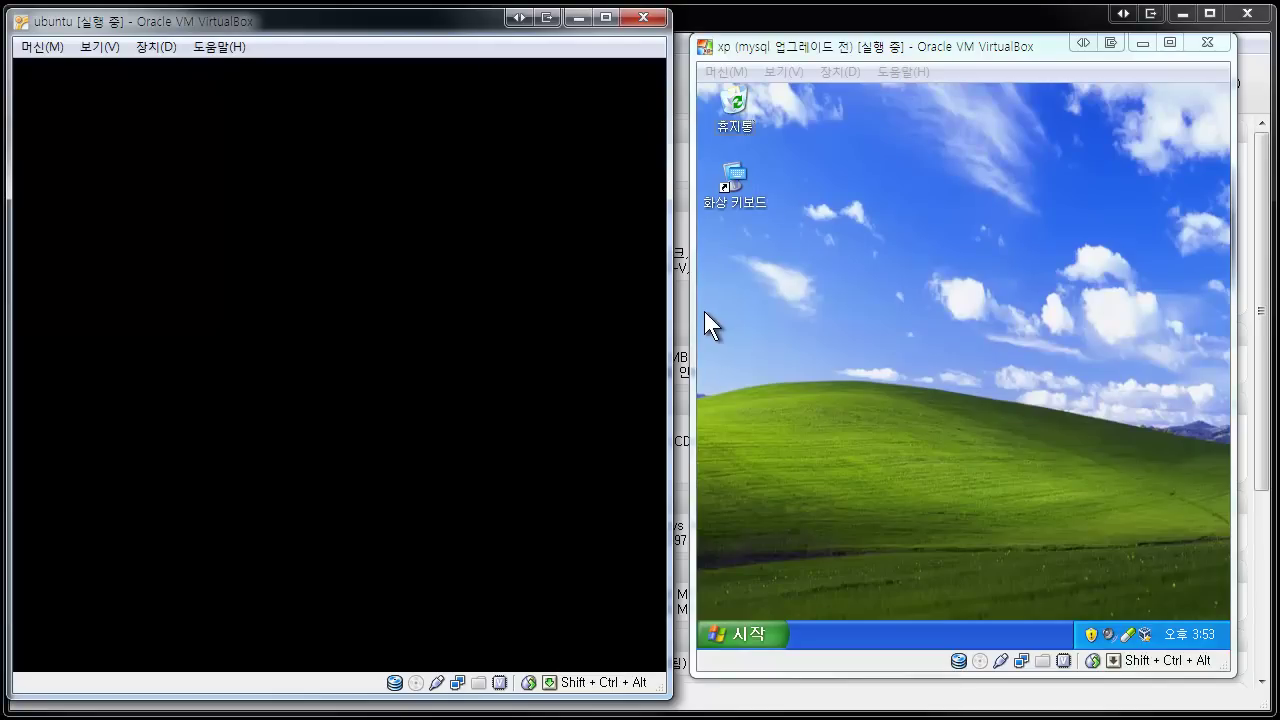
pyautogui.click(748, 628)
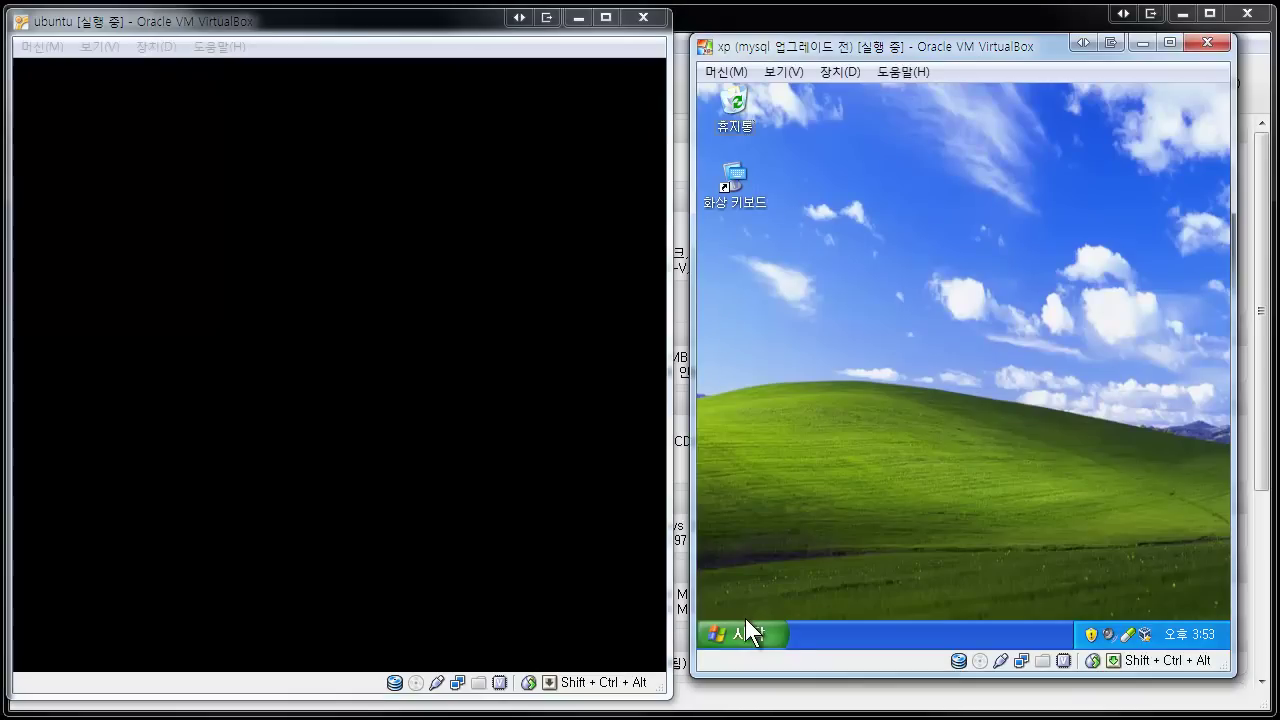
pyautogui.click(775, 630)
pyautogui.click(774, 631)
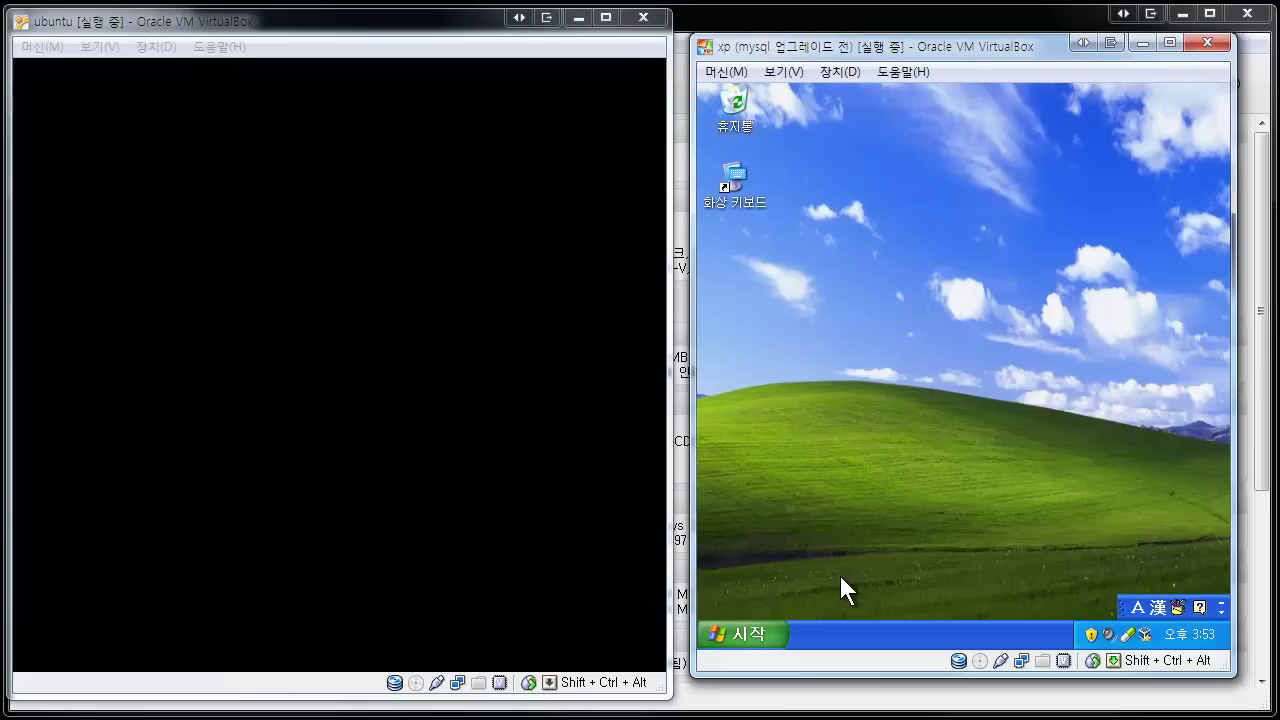
# Step: Close the xp and ubuntu virtual machines with their current system state saved, and return to the VirtualBox manager
pyautogui.click(1207, 43)
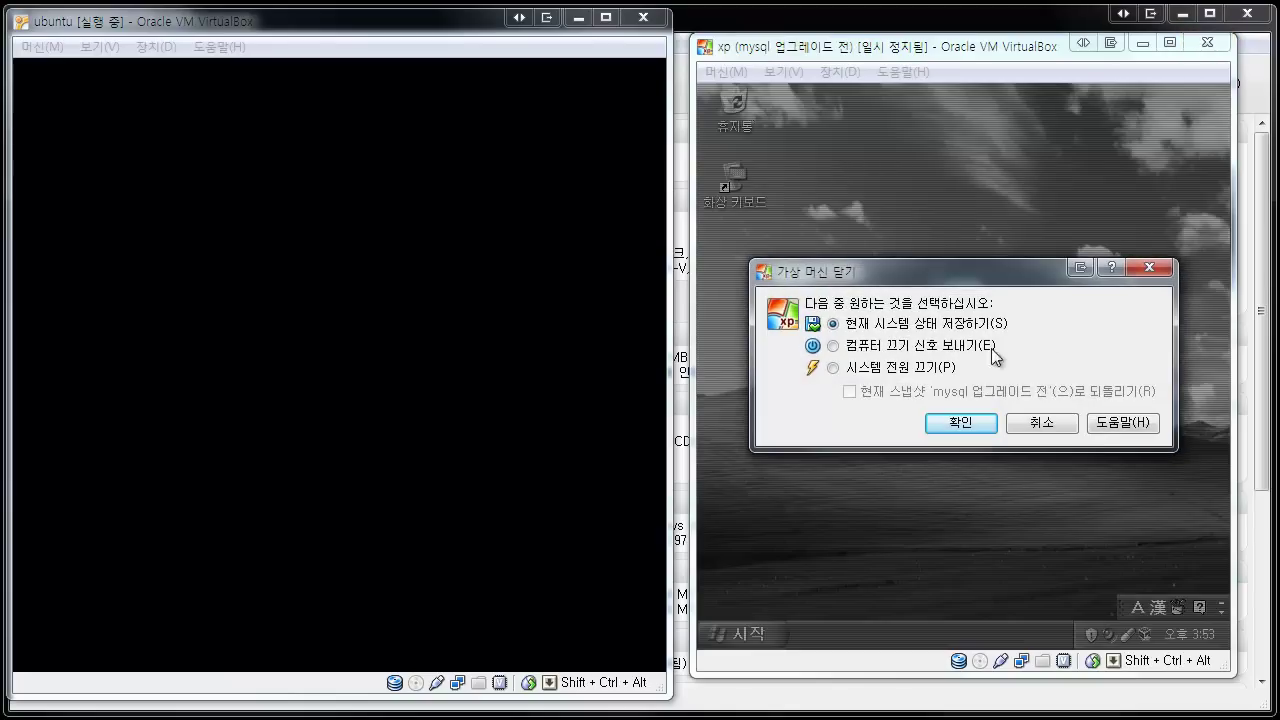
pyautogui.click(978, 422)
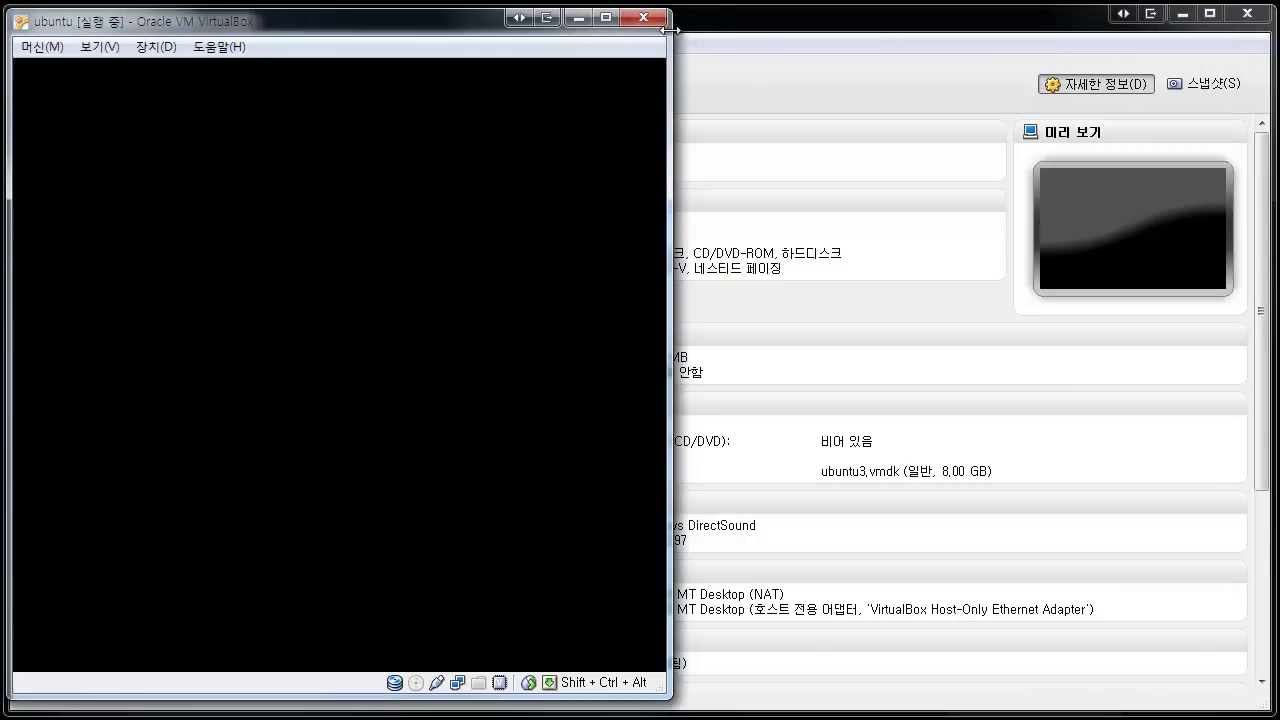
pyautogui.click(643, 17)
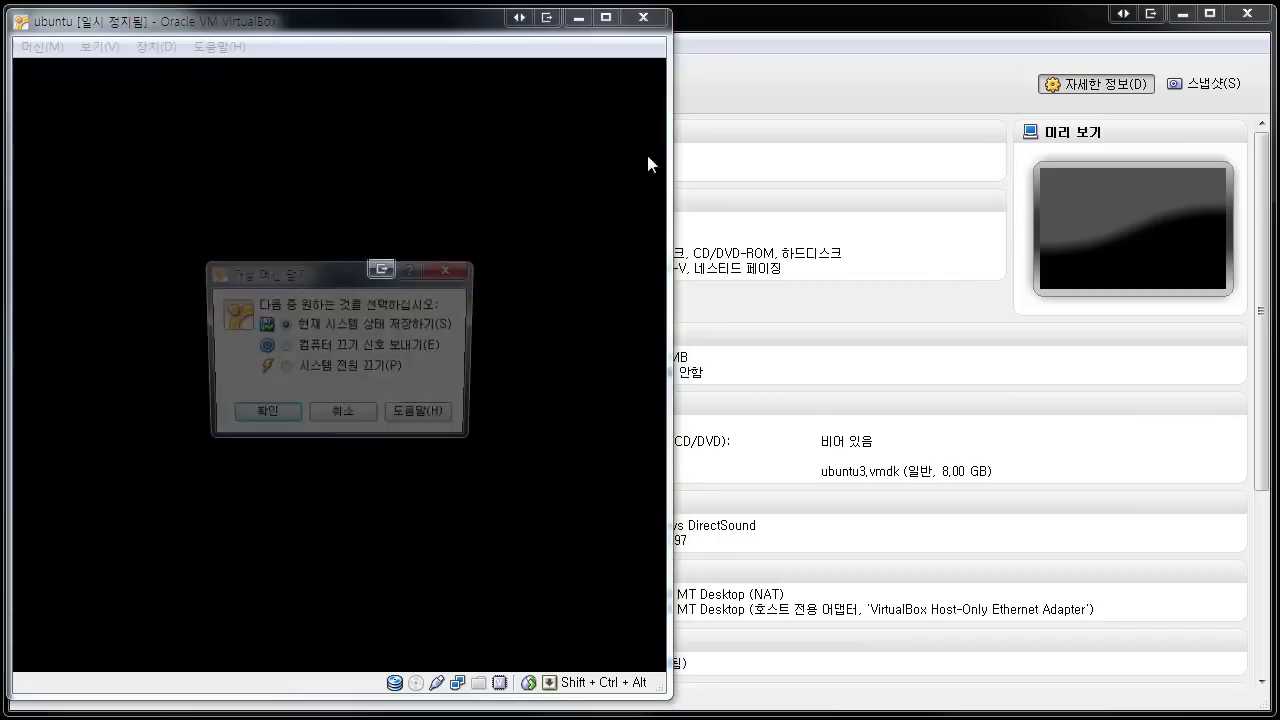
pyautogui.click(285, 419)
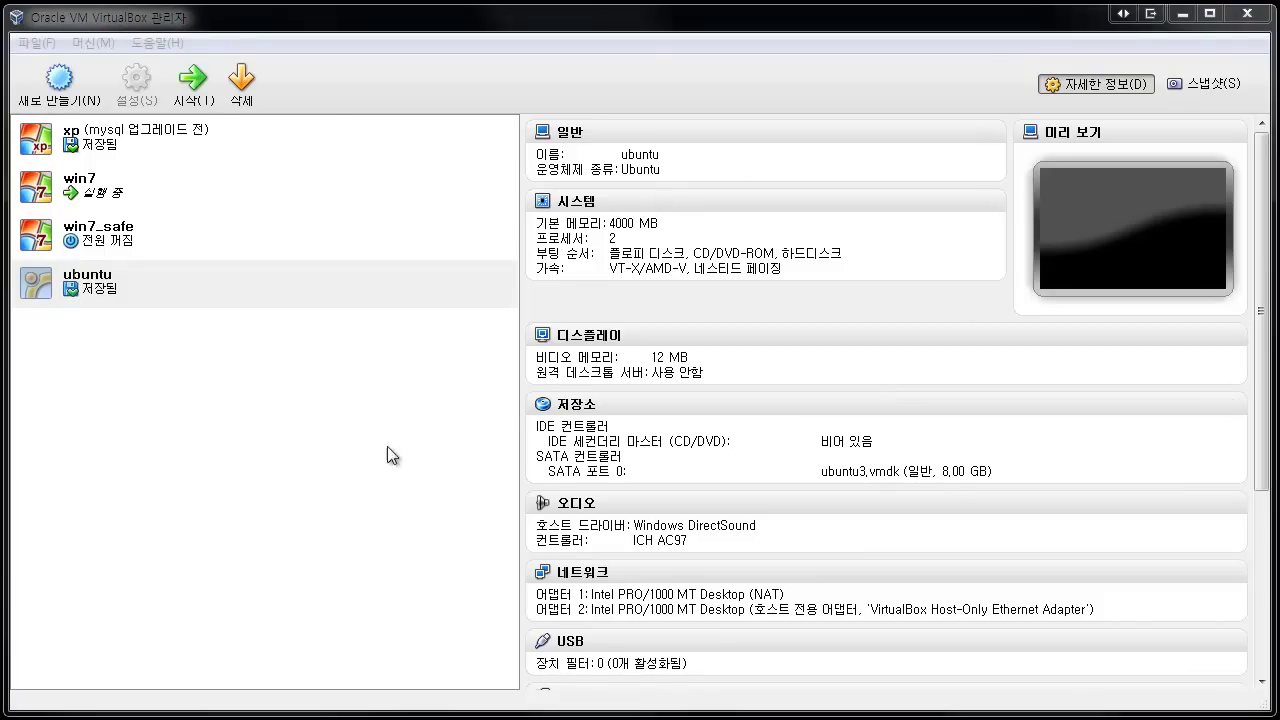
pyautogui.click(335, 456)
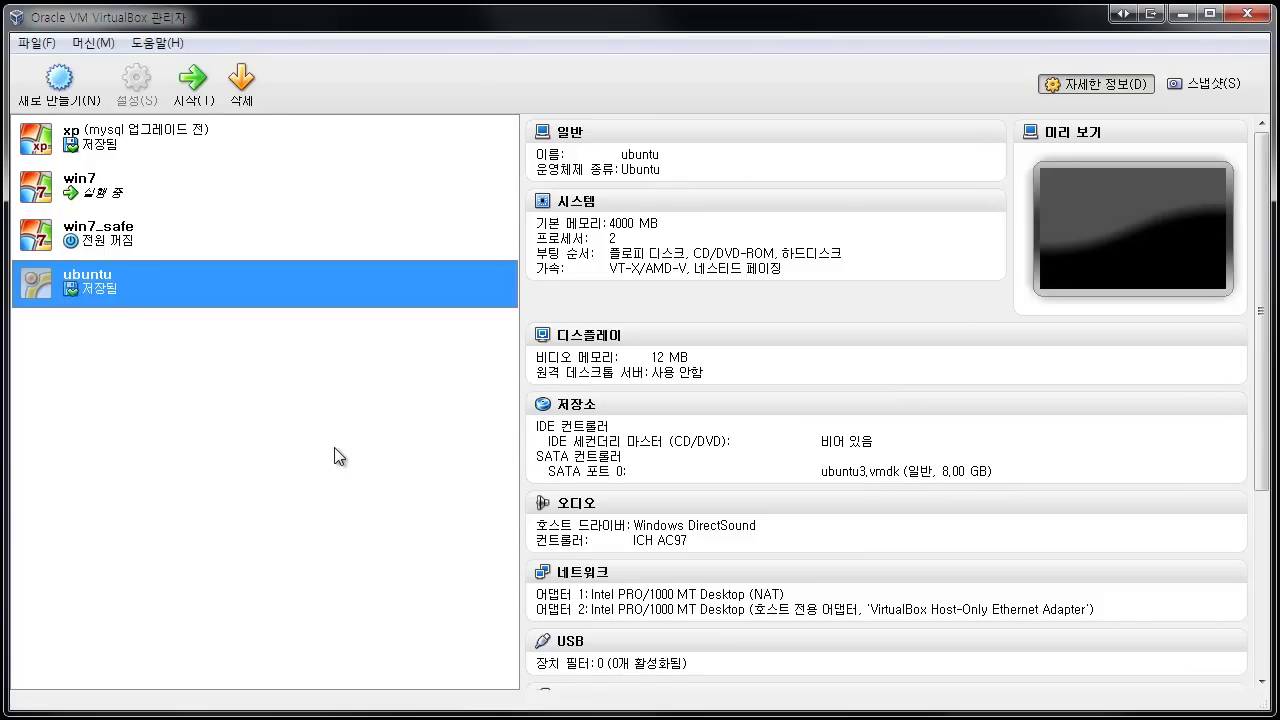